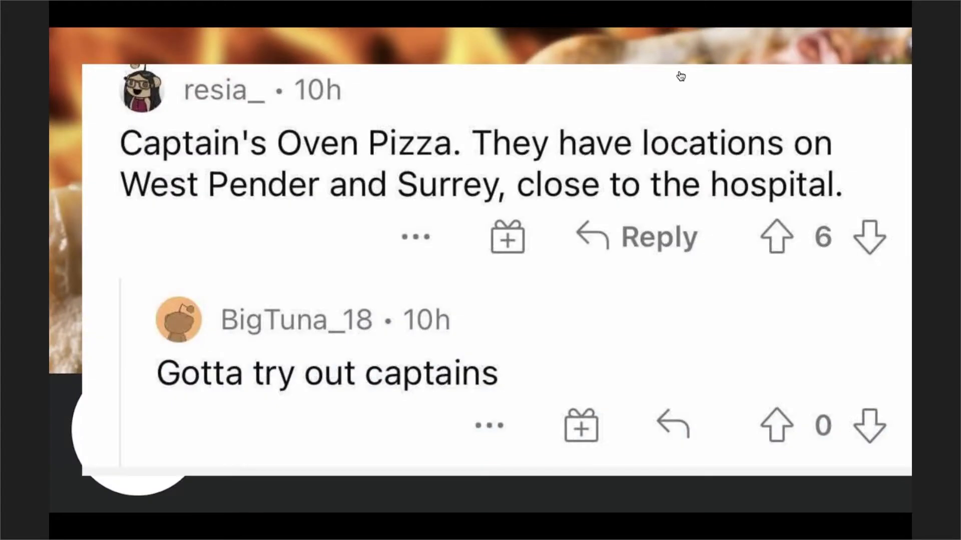
Switch from the browser to FME Workbench.
key("super+Tab")
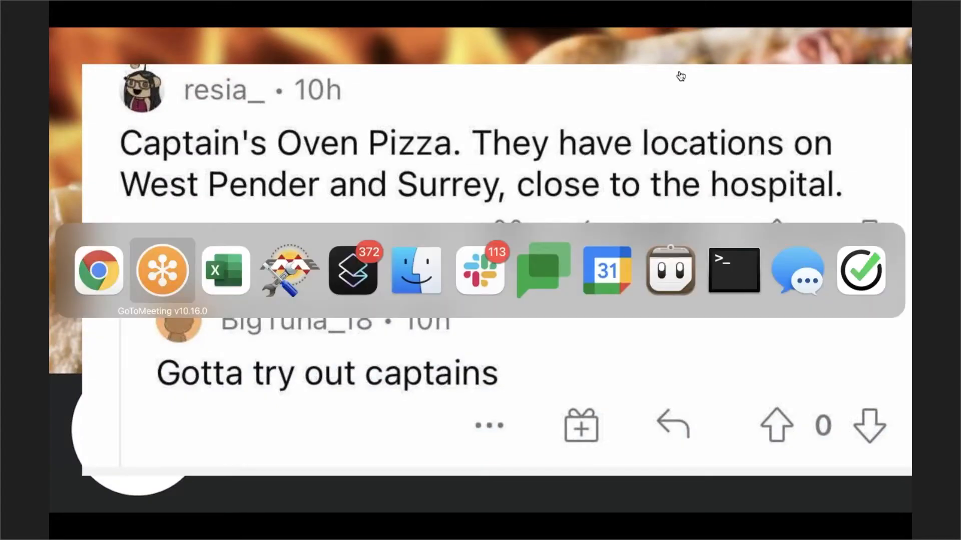
key("super+Tab")
key("super+Tab")
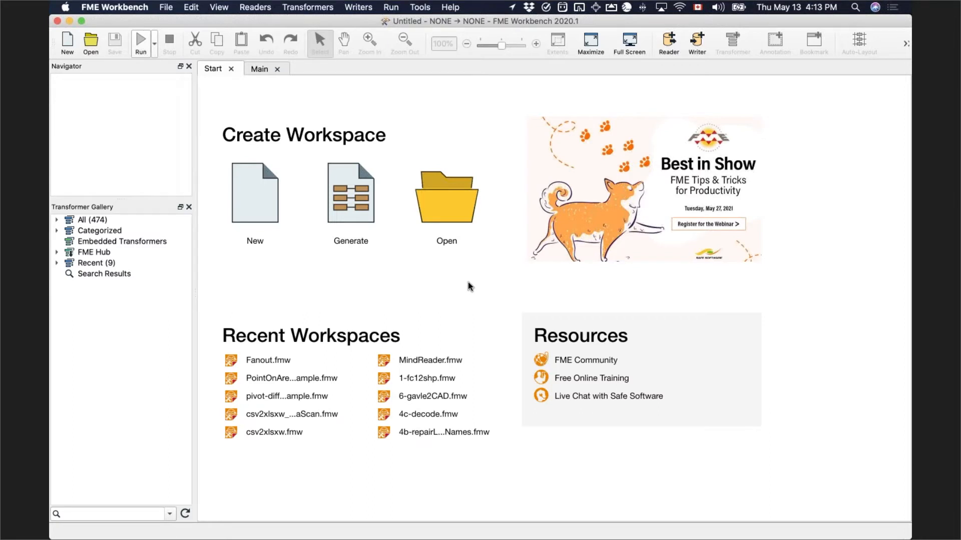
Switch to the data folder in Finder and add addresses.csv to the FME Workbench workspace as a new reader.
key("super+Tab")
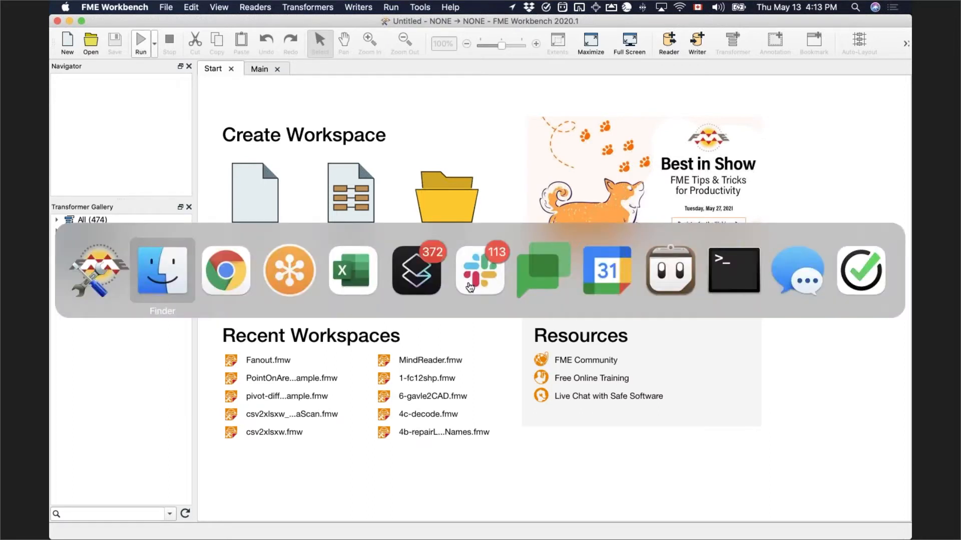
key("super+Tab")
key("super+Tab")
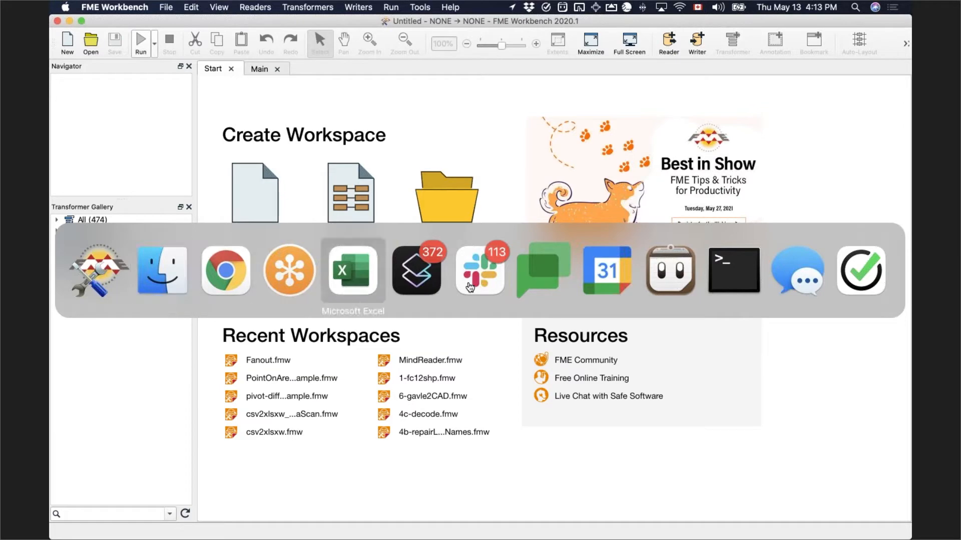
key("super+shift+Tab")
key("super+shift+Tab")
key("super+shift+Tab")
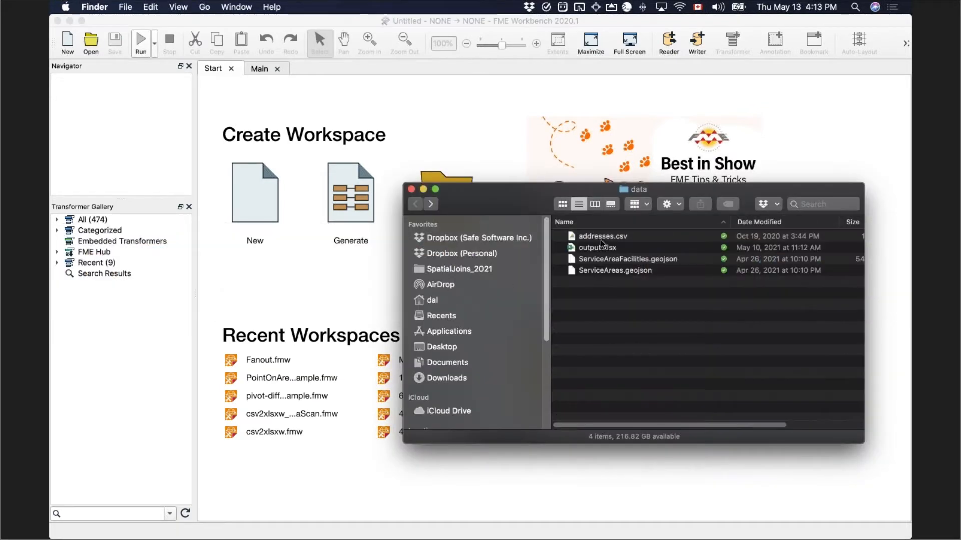
left_click_drag(602, 236, 396, 149)
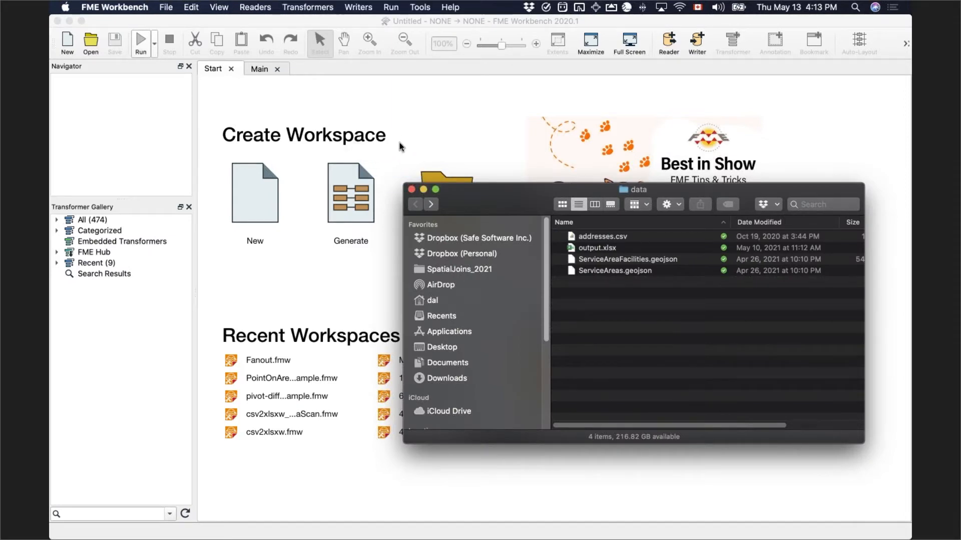
Review the CSV reader parameters through the Latitude and Longitude attributes, then accept them and create the reader.
left_click(367, 264)
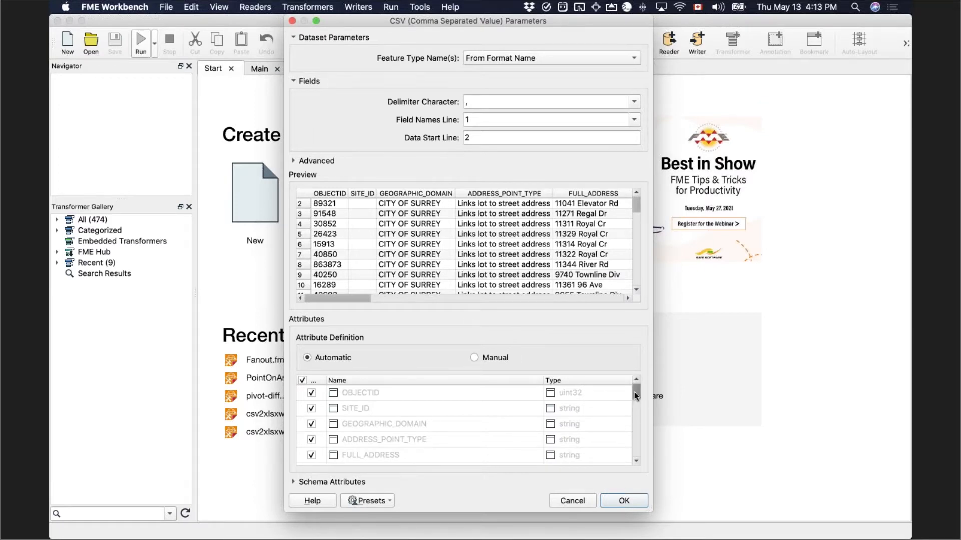
left_click_drag(635, 391, 596, 446)
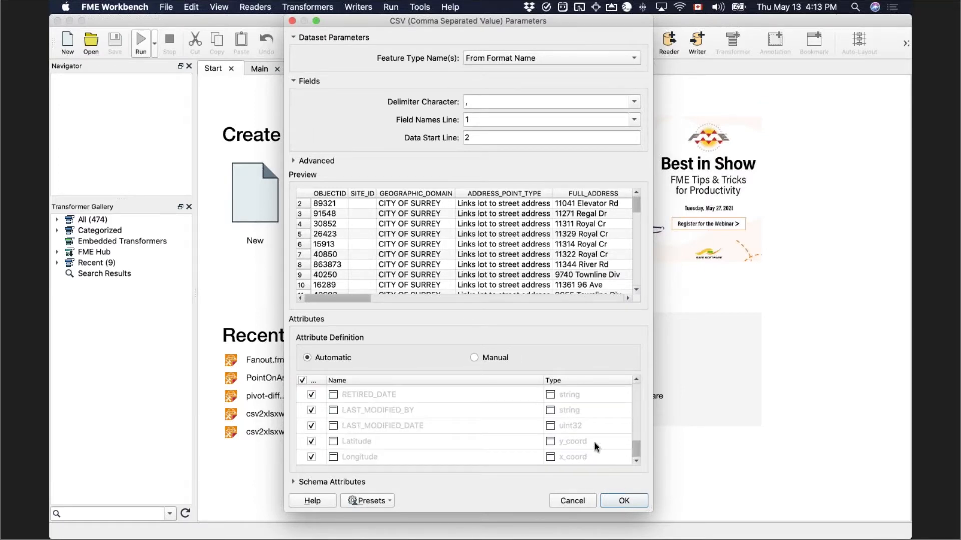
left_click(623, 501)
left_click(602, 334)
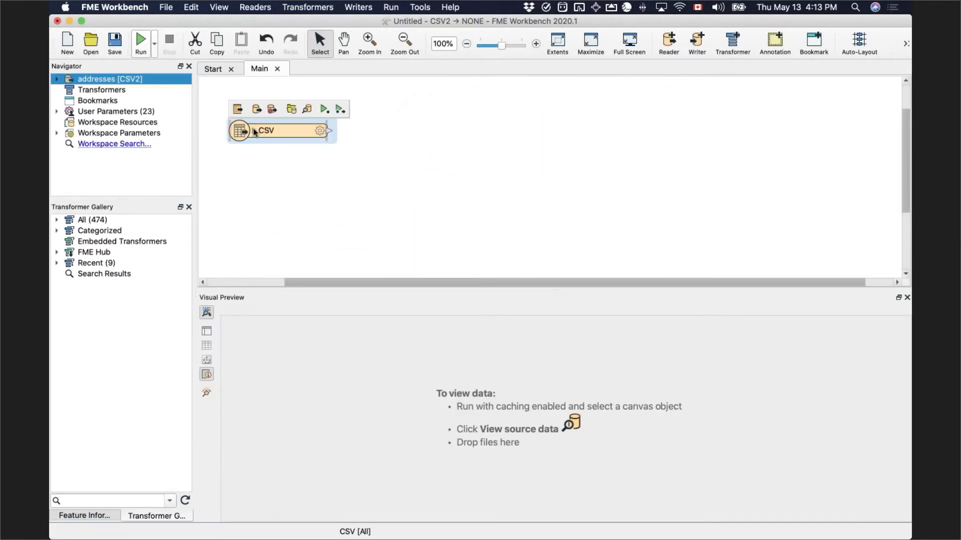
Check that feature caching is enabled and run just the CSV feature type to preview its addresses.
left_click(252, 131)
left_click(253, 131)
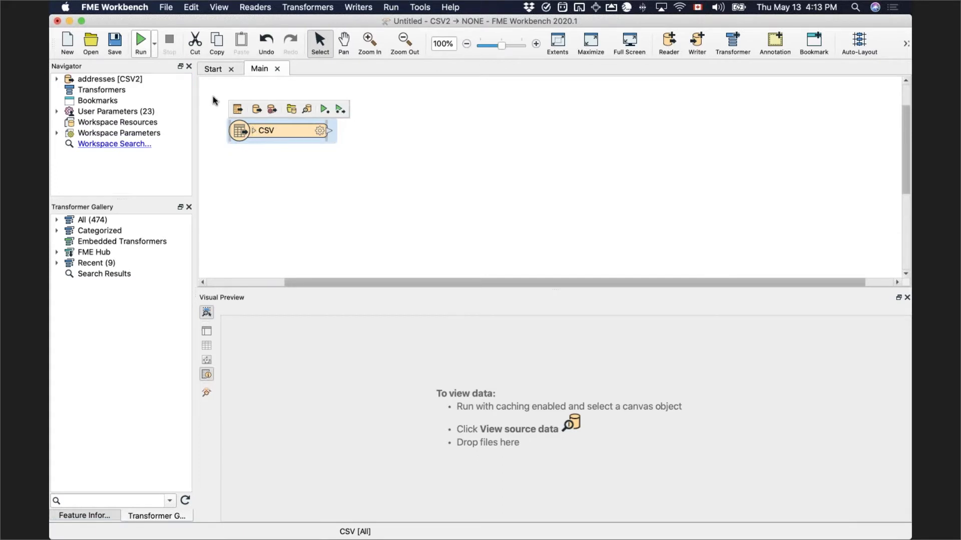
left_click(154, 43)
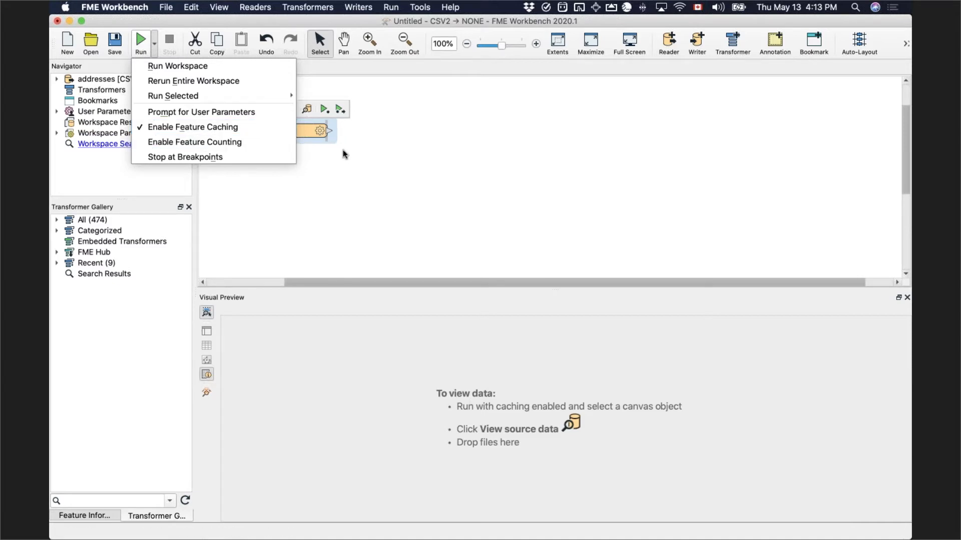
left_click(333, 124)
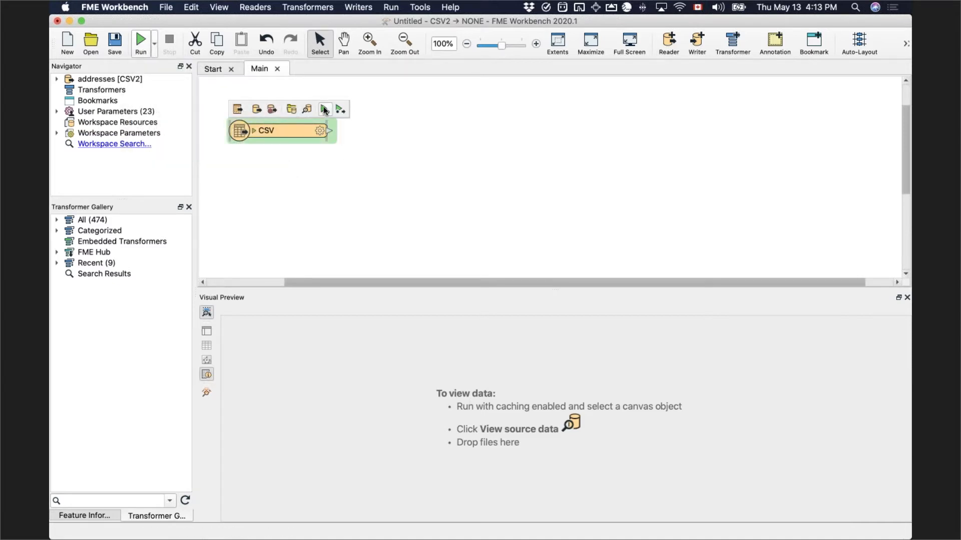
left_click(324, 110)
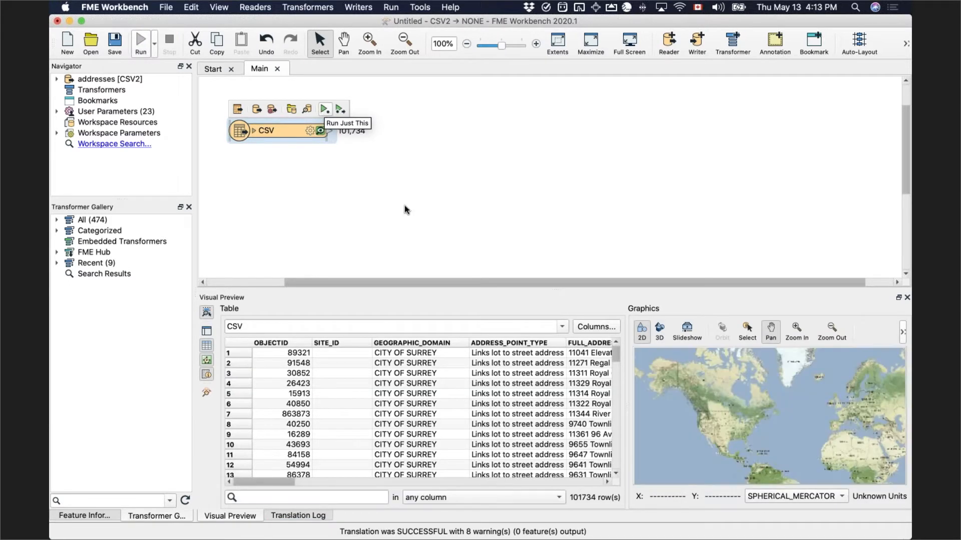
Zoom the preview map in on the address points in the Vancouver and Surrey area.
left_click(792, 333)
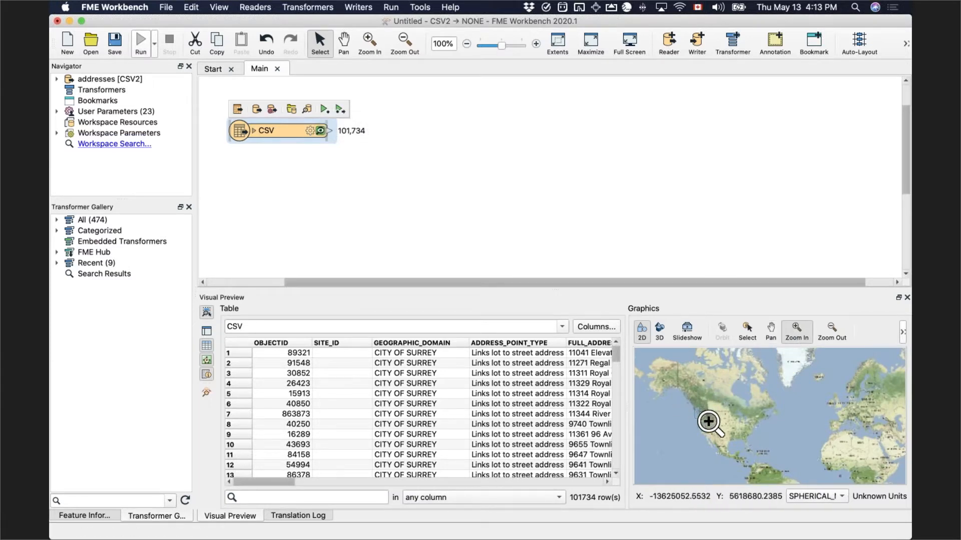
left_click_drag(710, 421, 711, 421)
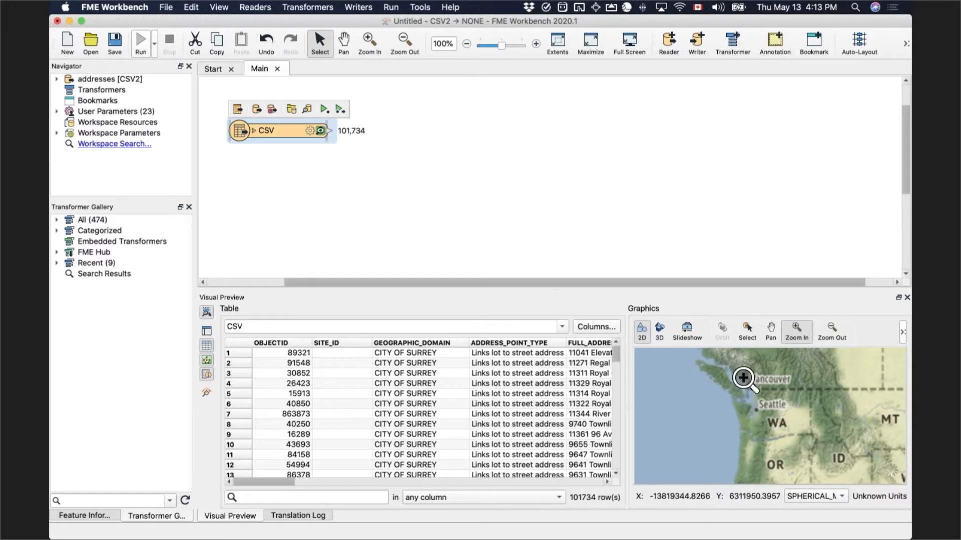
left_click(764, 396)
left_click_drag(742, 400, 792, 453)
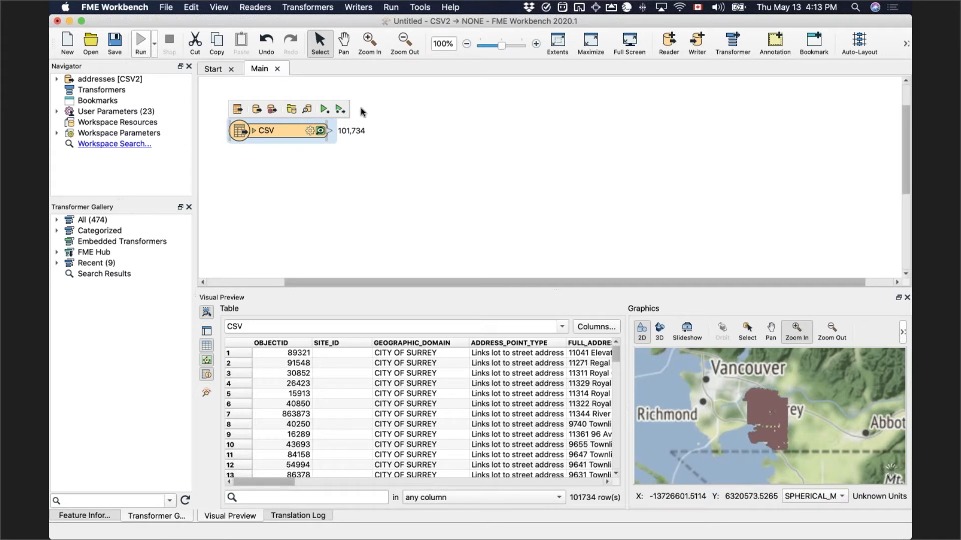
Switch to Finder and bring ServiceAreas.geojson into the FME Workbench workspace as a new reader.
key("super+Tab")
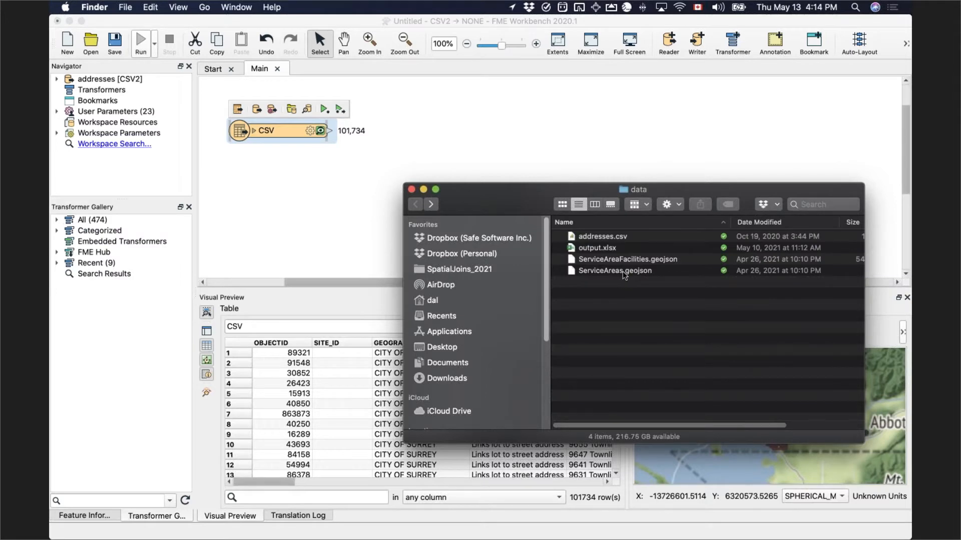
left_click_drag(622, 271, 330, 190)
left_click_drag(643, 200, 752, 222)
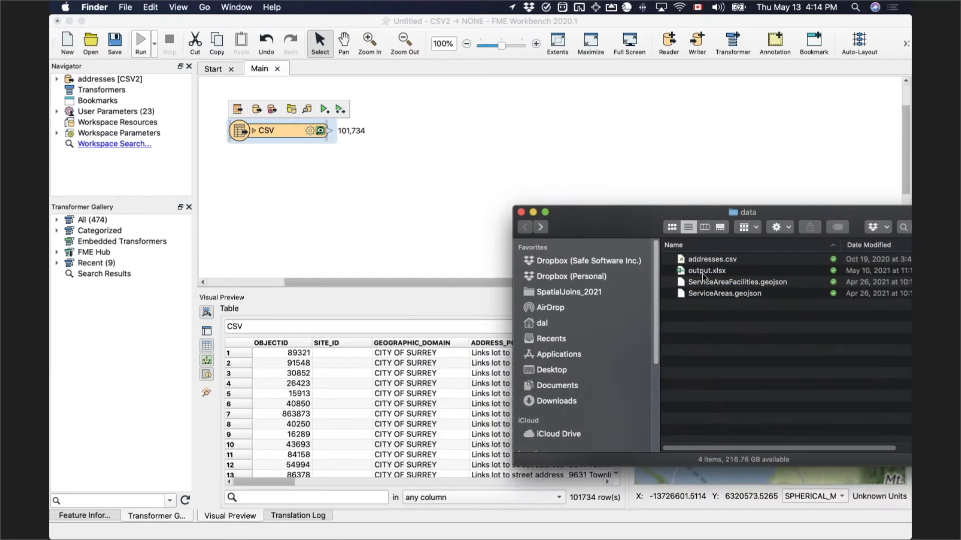
left_click_drag(710, 291, 461, 205)
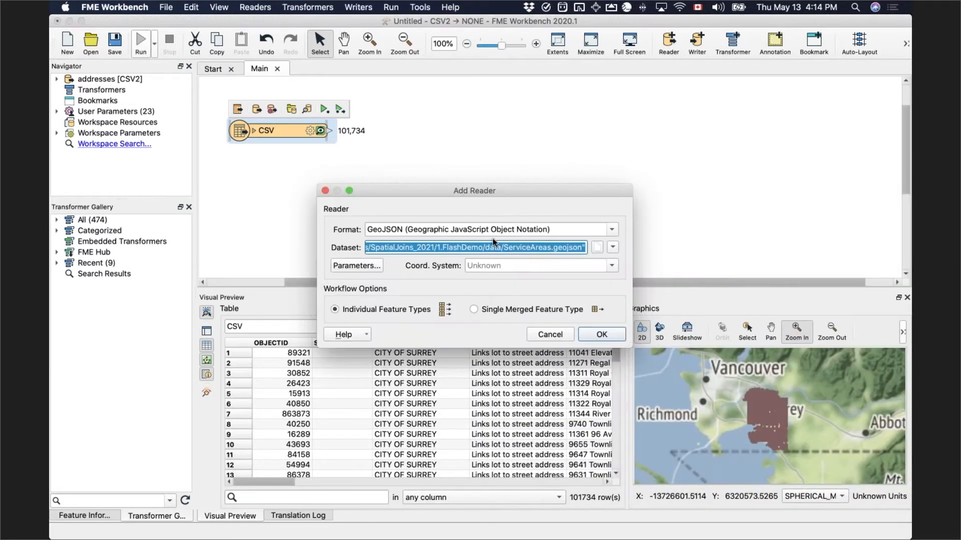
Check the GeoJSON reader parameters, set its coordinate system to LL84 and create the reader with individual feature types.
left_click(371, 266)
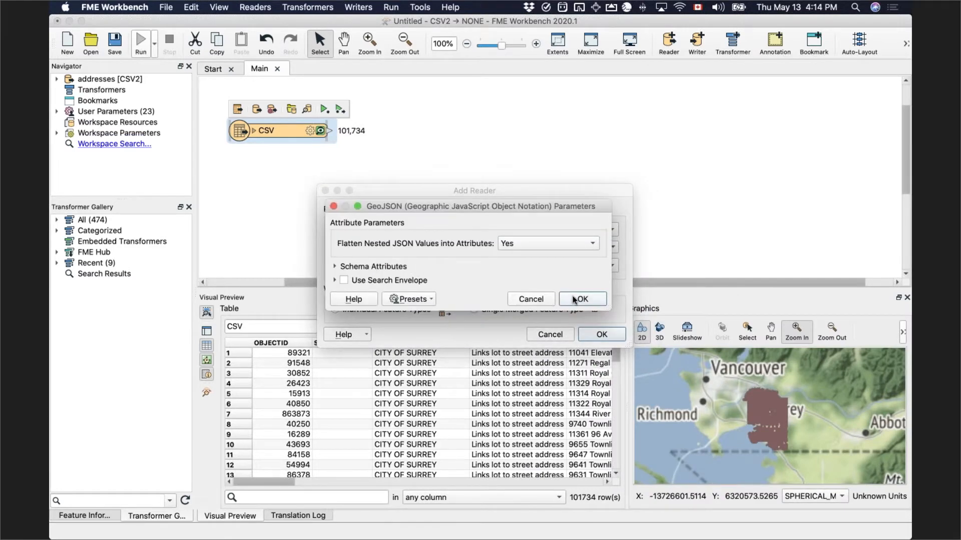
left_click(574, 300)
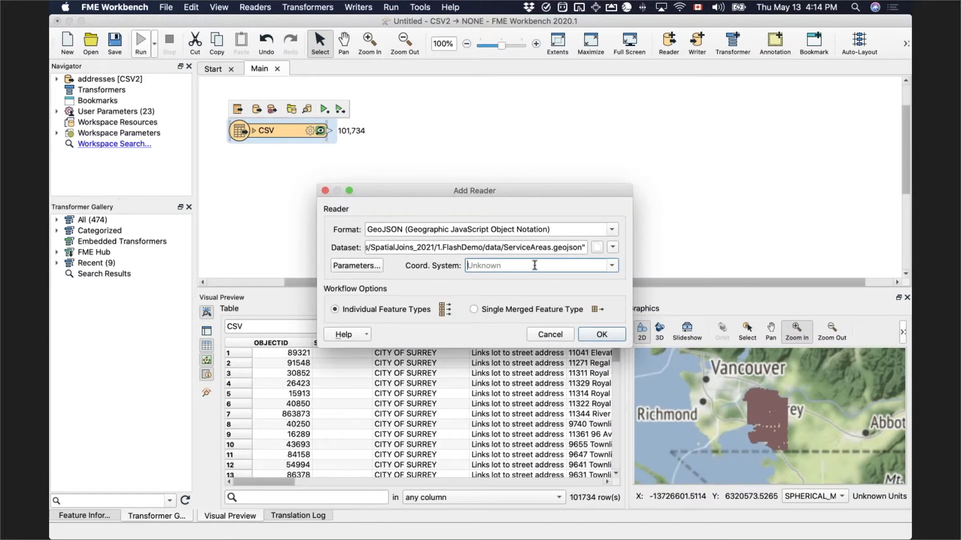
type("LL84")
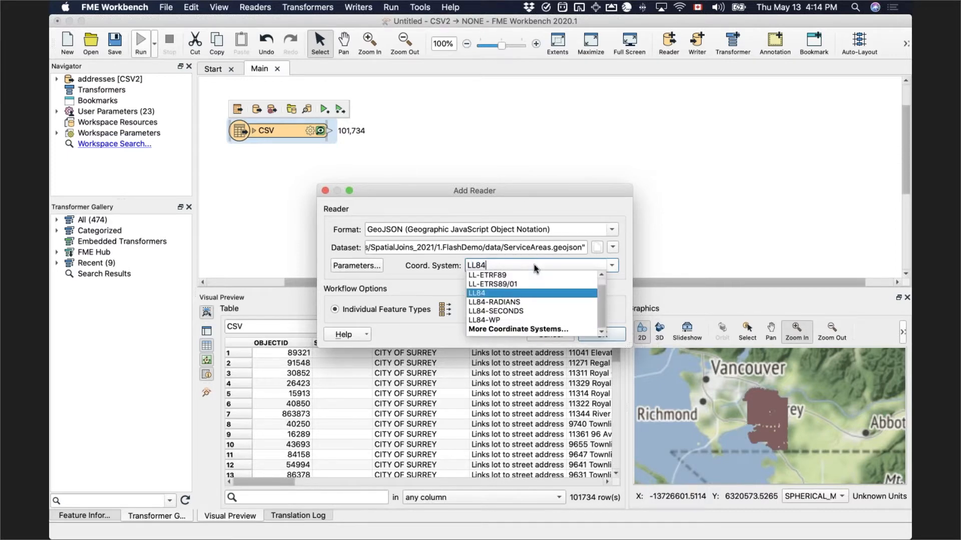
key("Return")
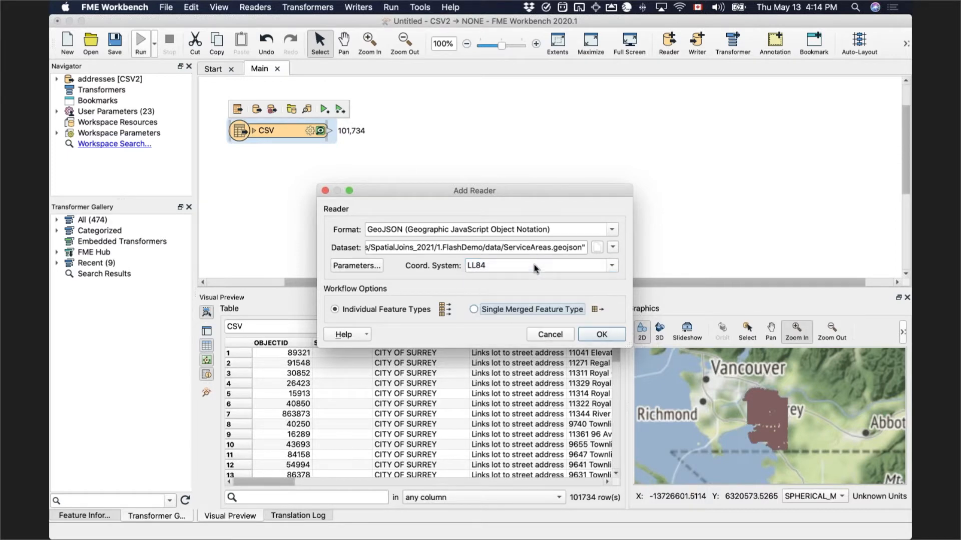
left_click(601, 335)
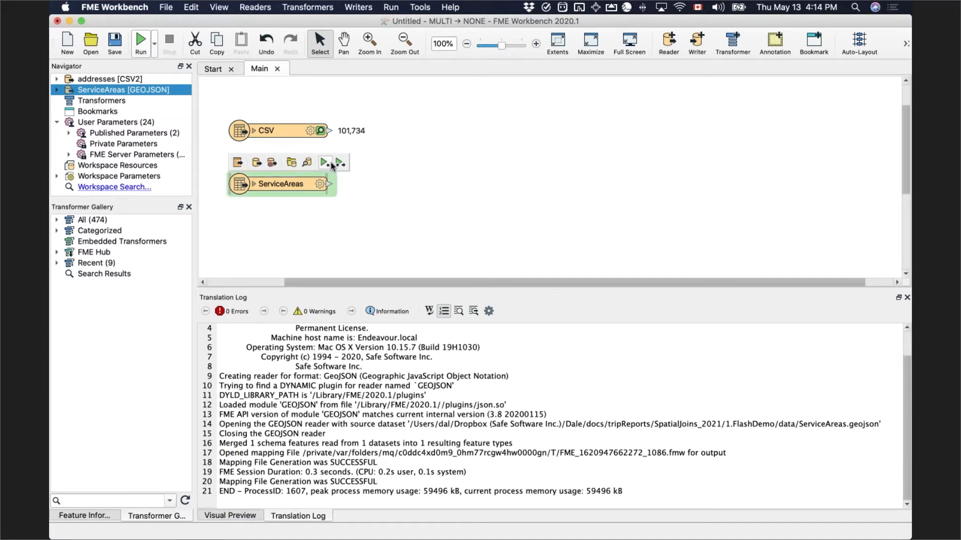
Run just the ServiceAreas feature type and fit the preview map to its polygons.
left_click(324, 163)
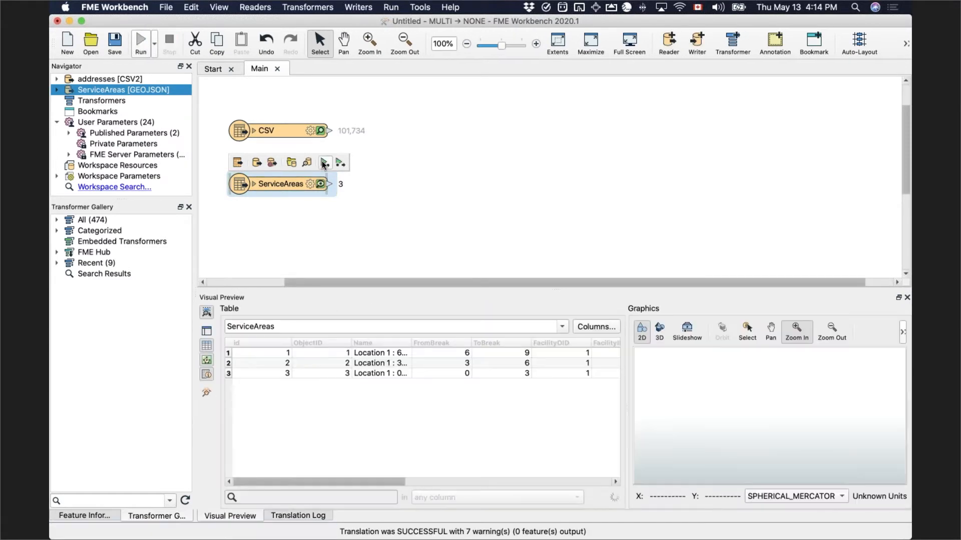
left_click(902, 333)
left_click(818, 362)
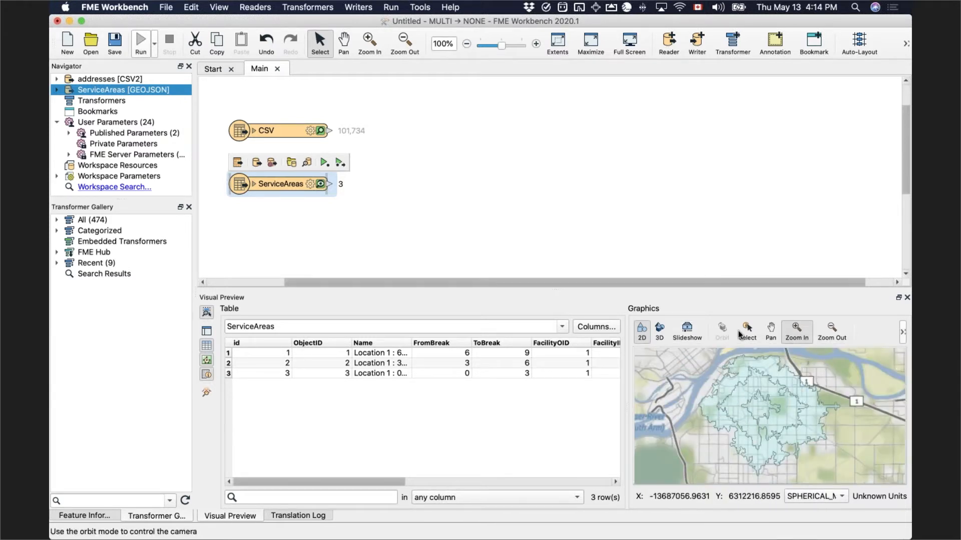
Select the inner, middle and outer service area polygons one by one on the preview map to inspect their records.
left_click(744, 329)
left_click(758, 405)
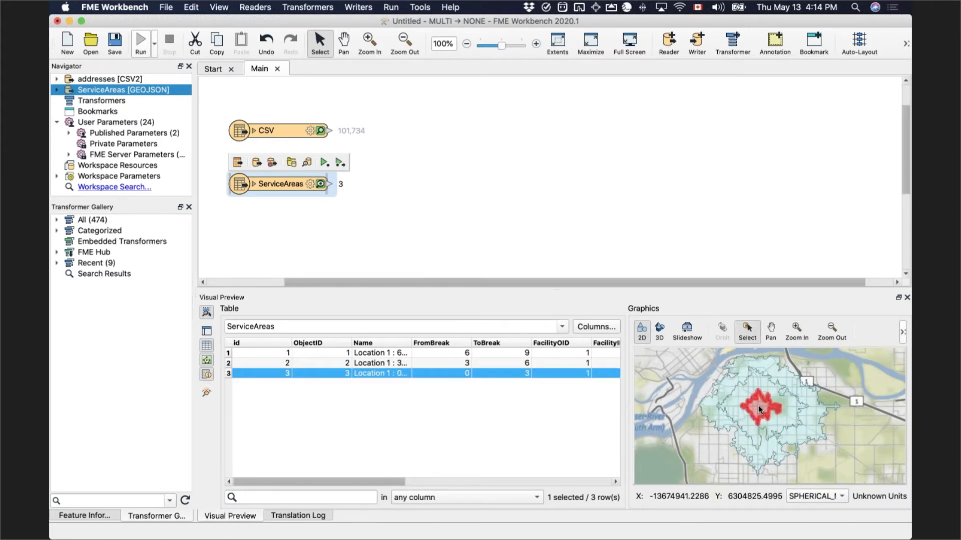
left_click(737, 396)
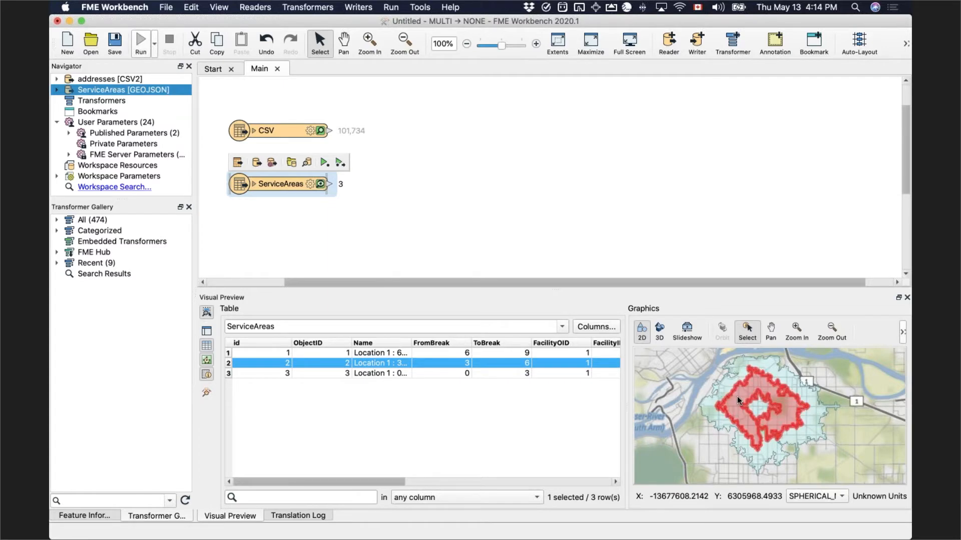
left_click(716, 386)
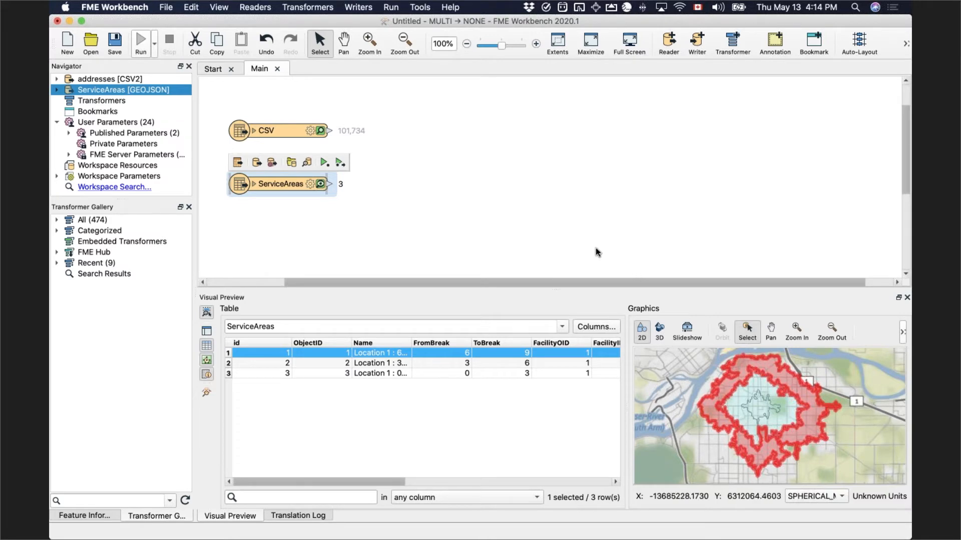
Add a PointOnAreaOverlayer transformer, connecting CSV to its Point input and ServiceAreas to its Area input.
left_click(550, 208)
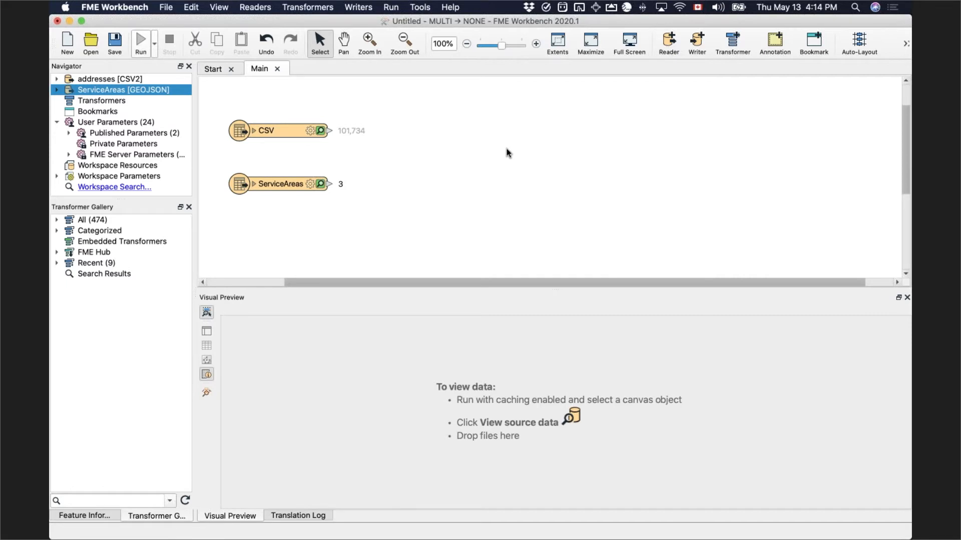
type("pointon")
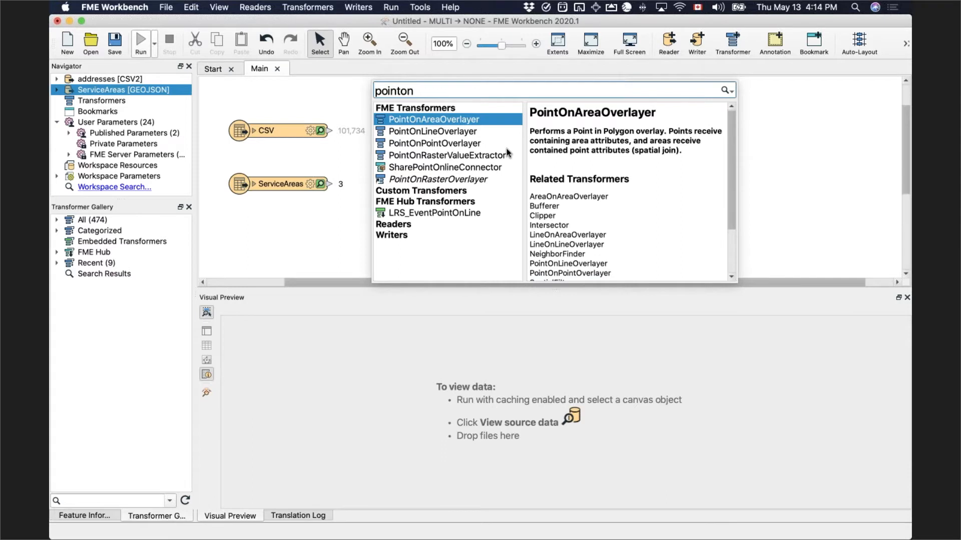
key("Return")
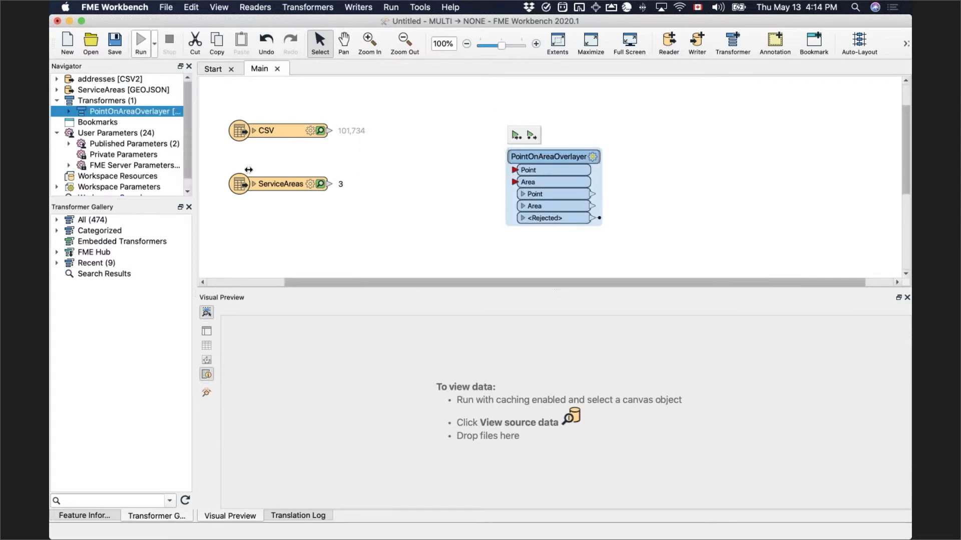
left_click_drag(326, 131, 330, 183)
left_click_drag(526, 161, 510, 149)
Enable Merge Attributes under the PointOnAreaOverlayer's attribute accumulation settings and run the workspace up to that transformer.
left_click(534, 141)
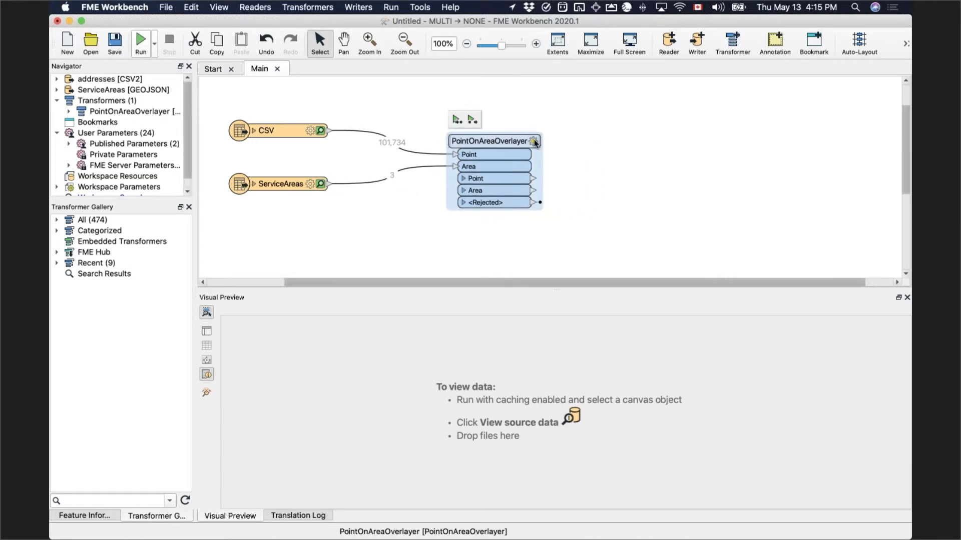
left_click(321, 341)
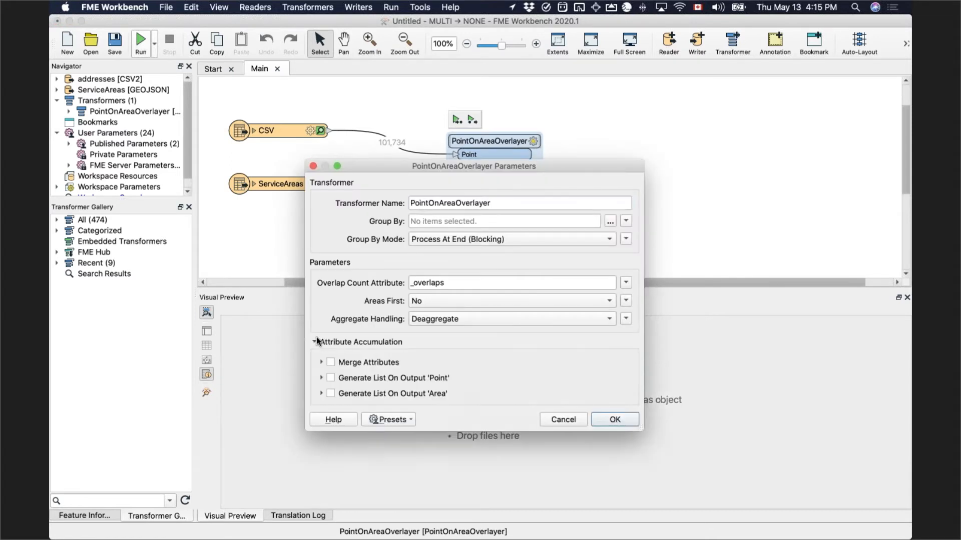
left_click(330, 362)
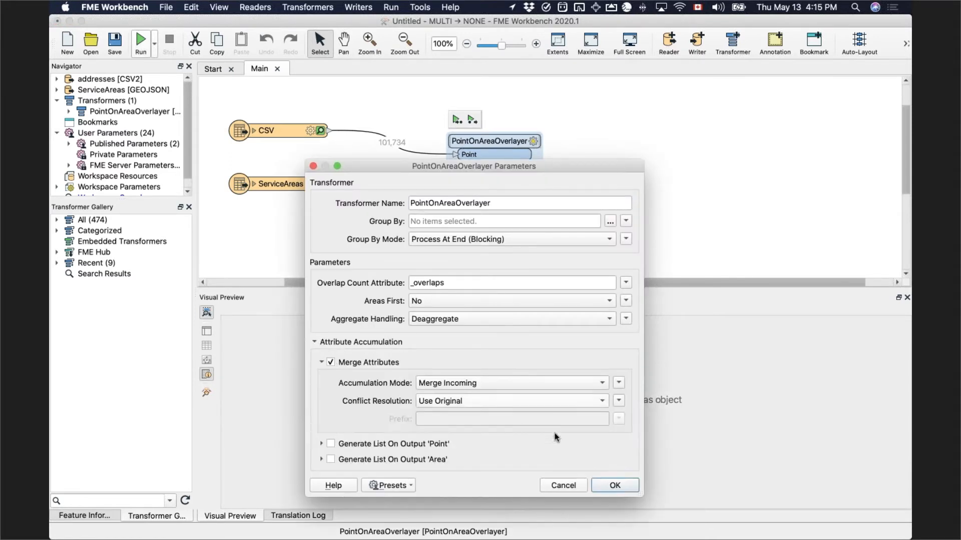
left_click(616, 485)
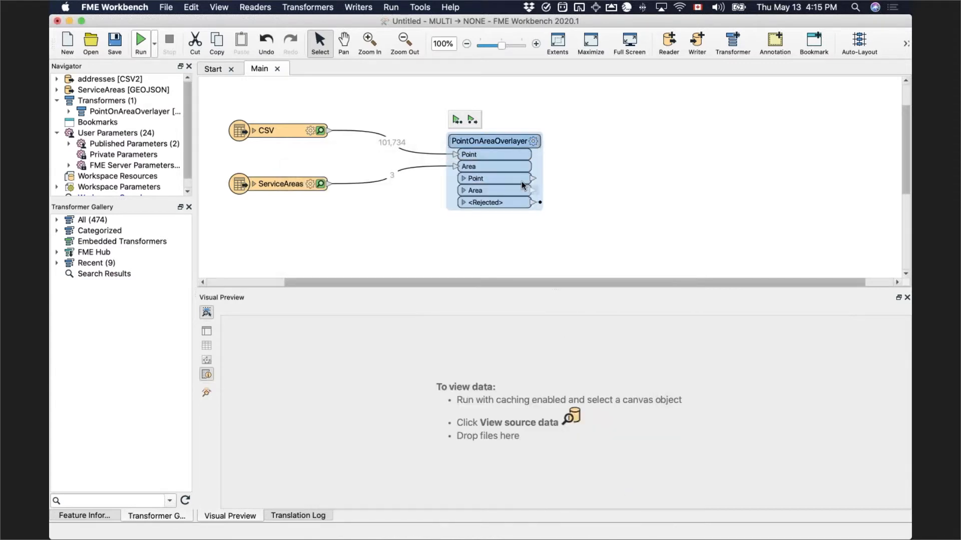
left_click(458, 120)
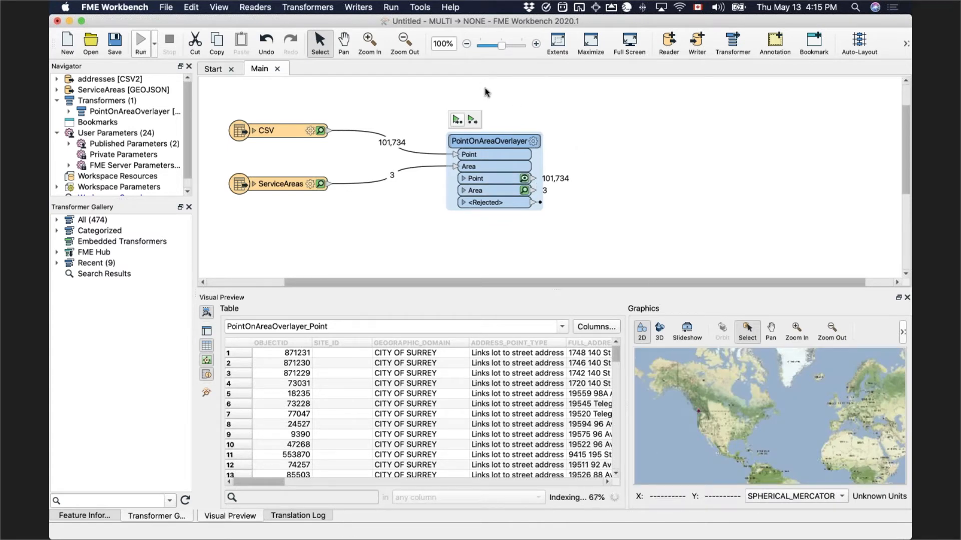
Add a Microsoft Excel writer for /tmp/flyers.xlsx with automatic sheet definition and connect the PointOnAreaOverlayer's Point output to Sheet1.
left_click(363, 8)
left_click(364, 20)
type("exc")
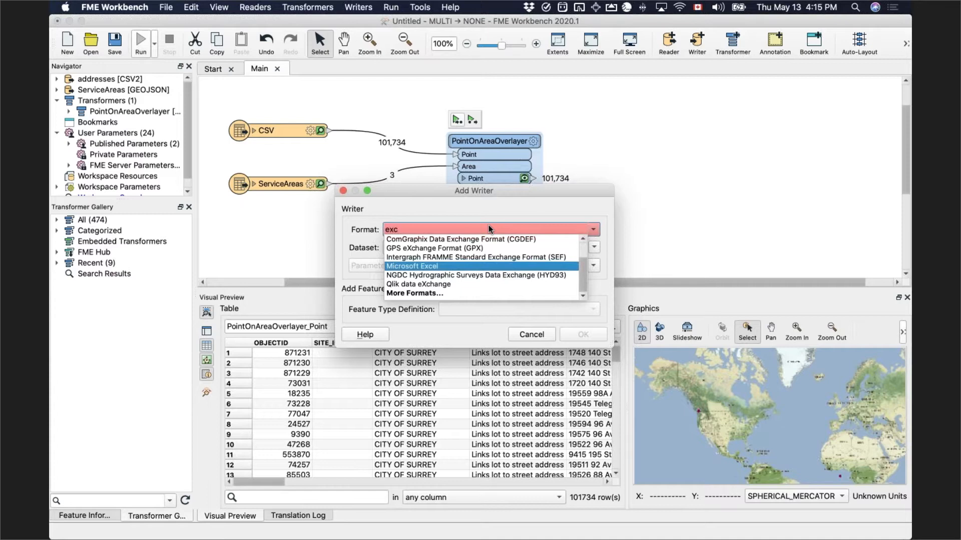
key("Return")
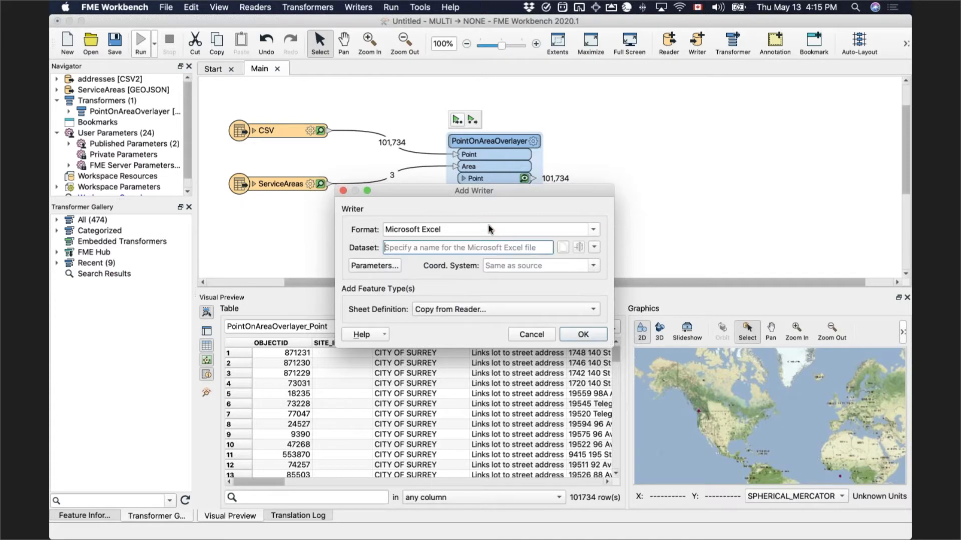
type("/tmp")
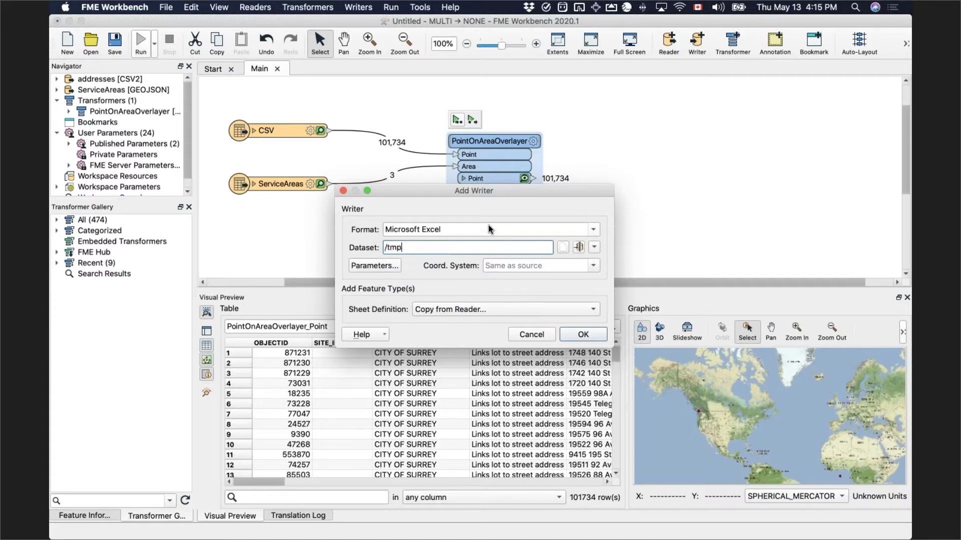
type("/flyers.xlsx")
left_click(421, 312)
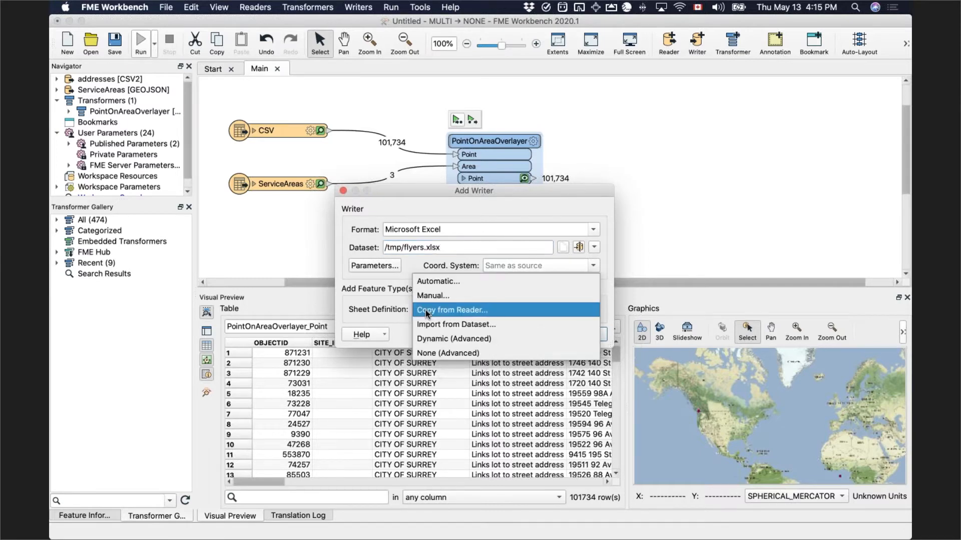
left_click(435, 281)
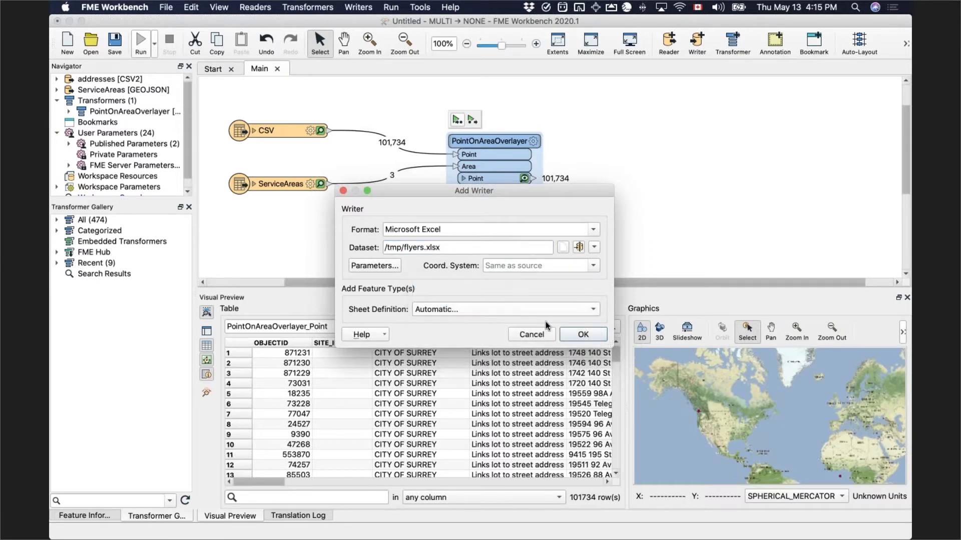
left_click(590, 338)
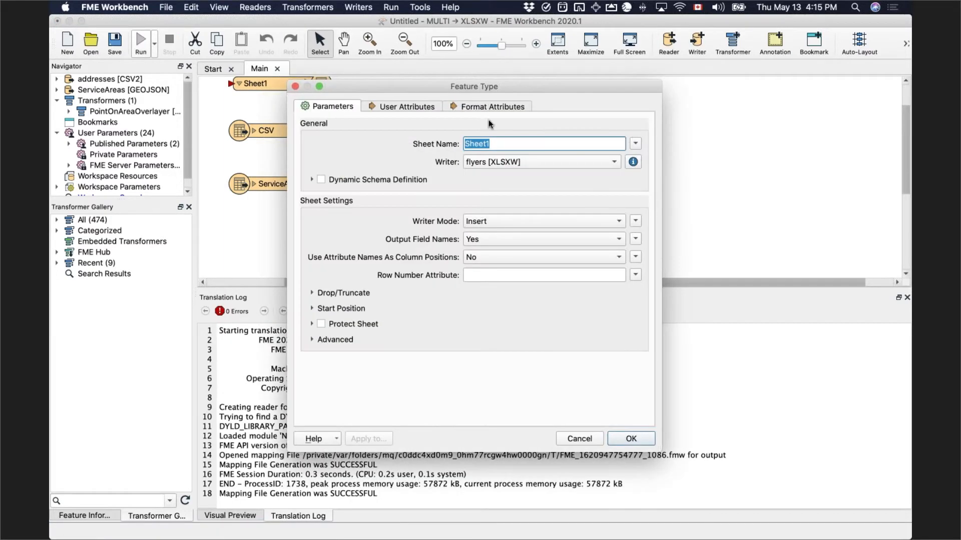
left_click(633, 439)
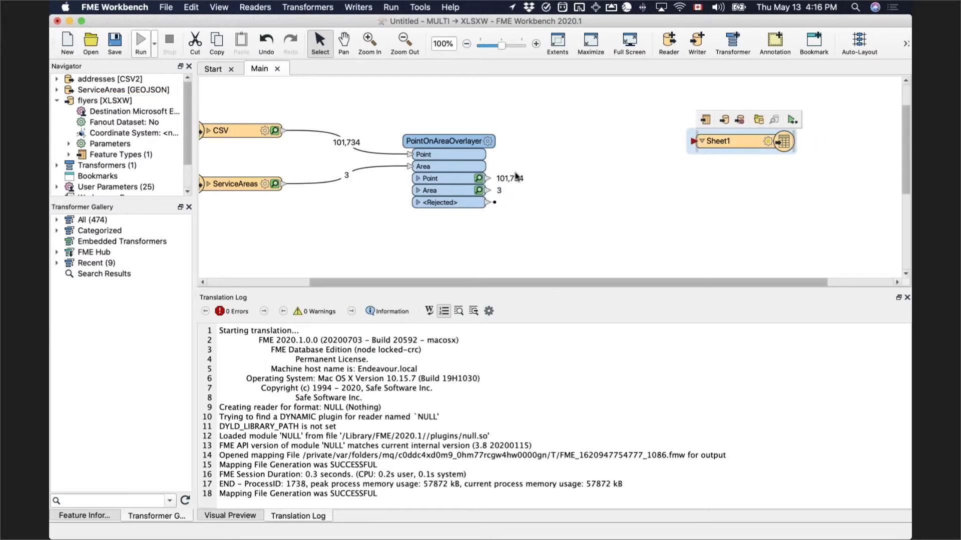
left_click_drag(487, 178, 711, 142)
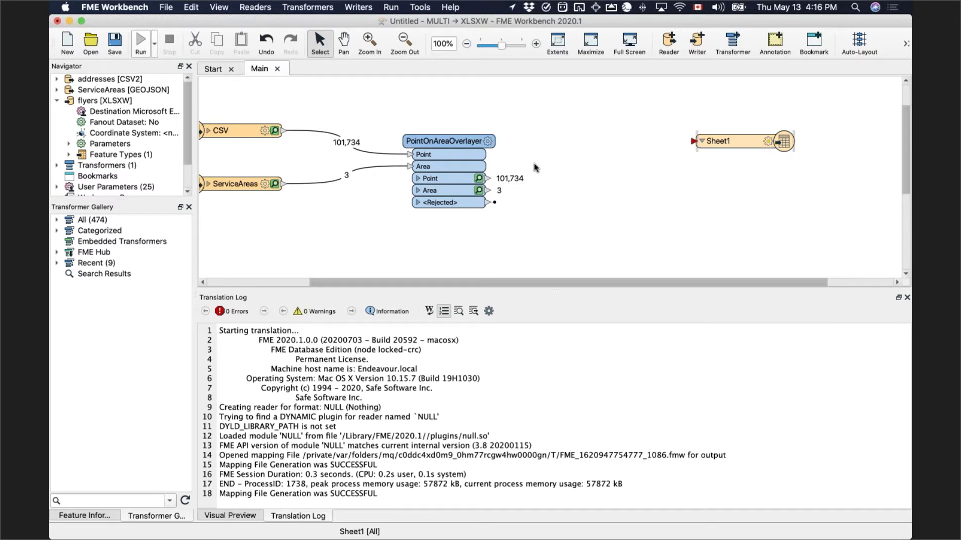
left_click_drag(660, 144, 599, 133)
Switch Sheet1's attribute definition to Manual and remove every user attribute except FULL_ADDRESS.
left_click(635, 131)
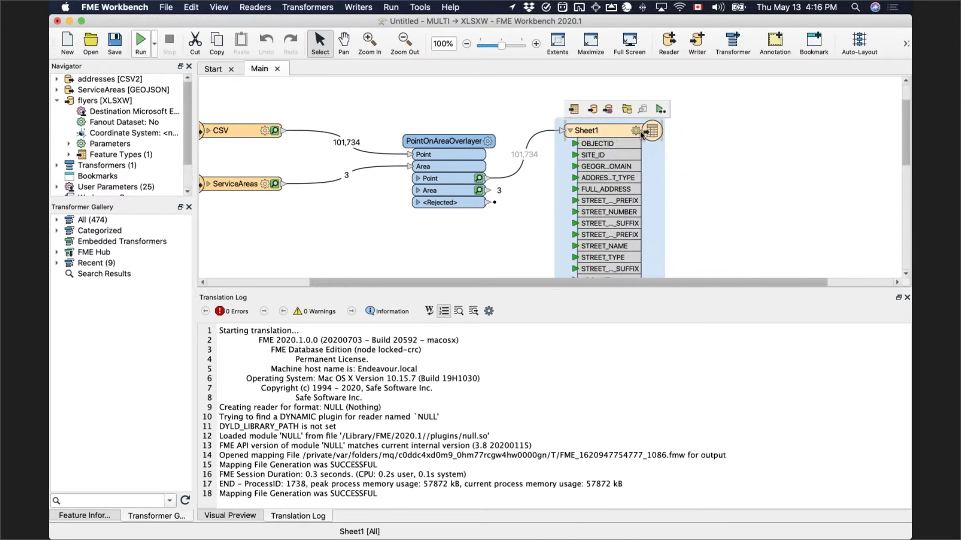
left_click(410, 106)
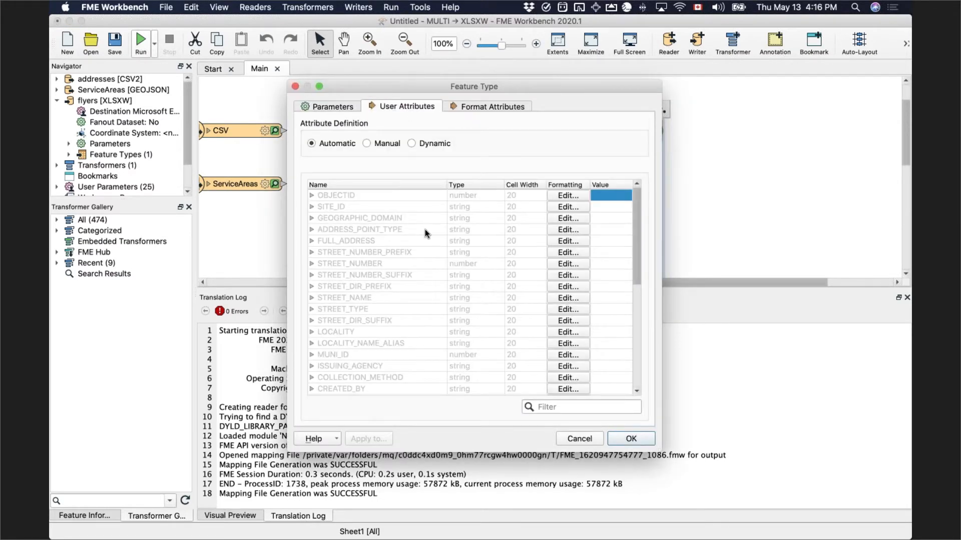
left_click(388, 143)
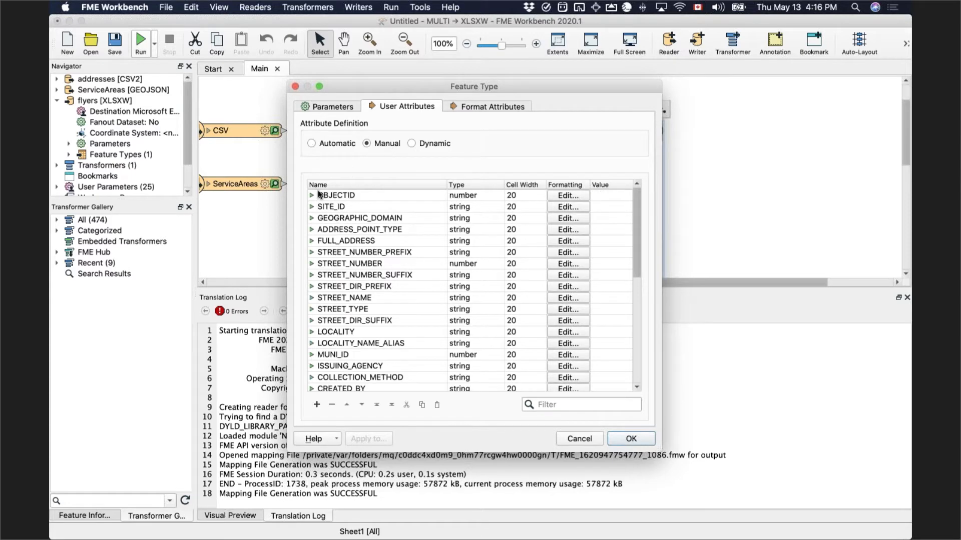
double_click(352, 195)
left_click(359, 229, "shift")
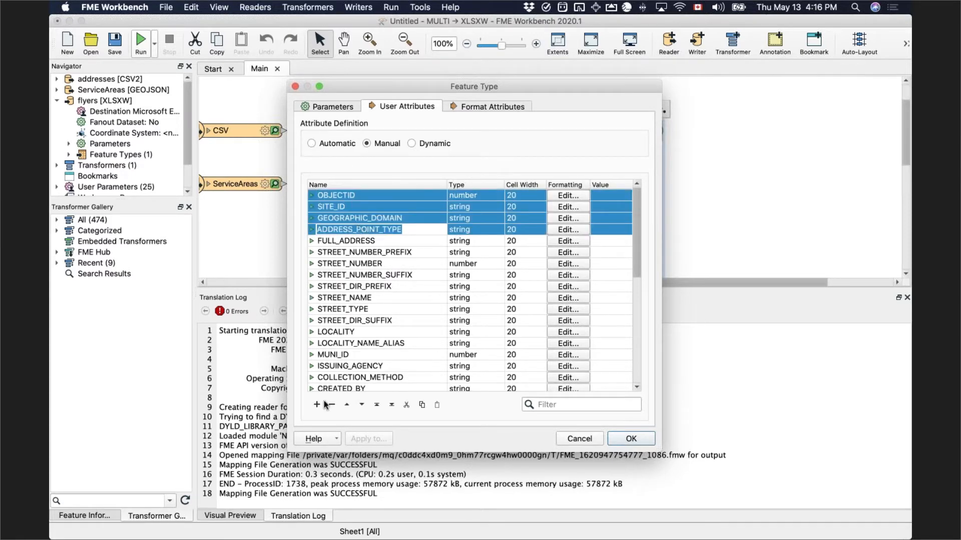
left_click(331, 405)
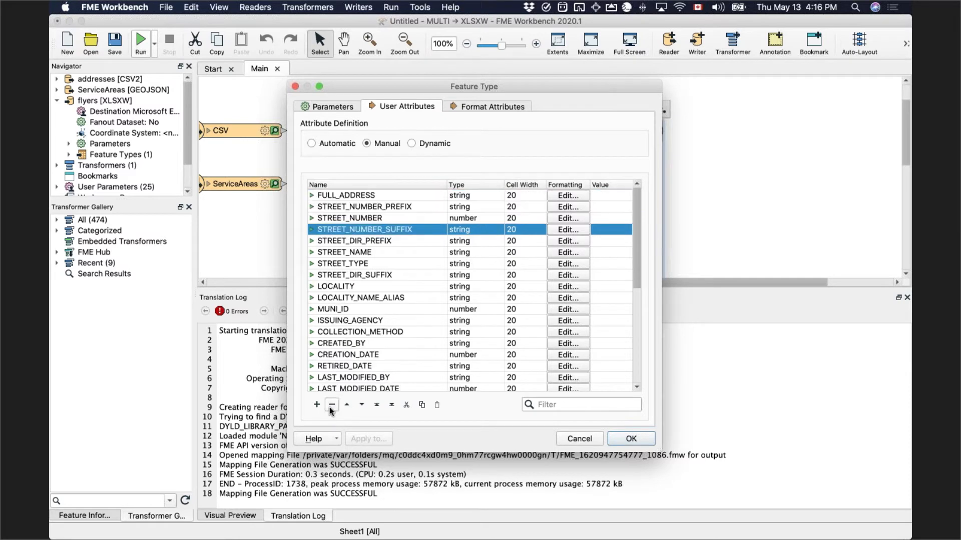
left_click(379, 207)
left_click(348, 389, "shift")
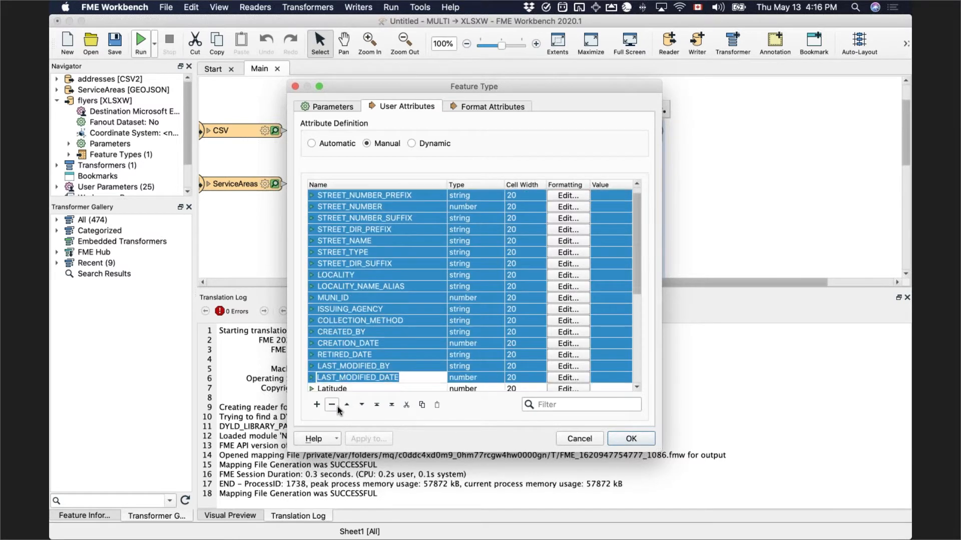
left_click(332, 405)
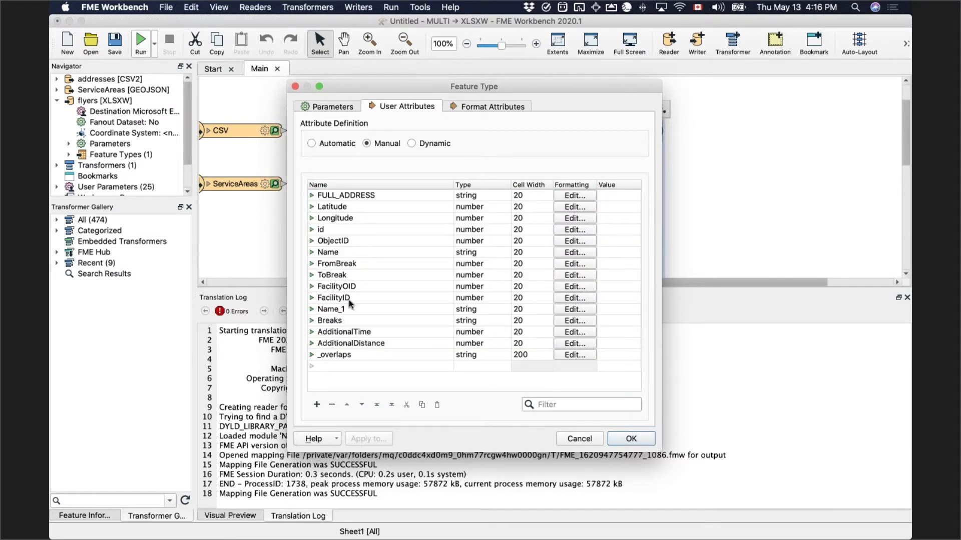
left_click(348, 208)
left_click(335, 355, "shift")
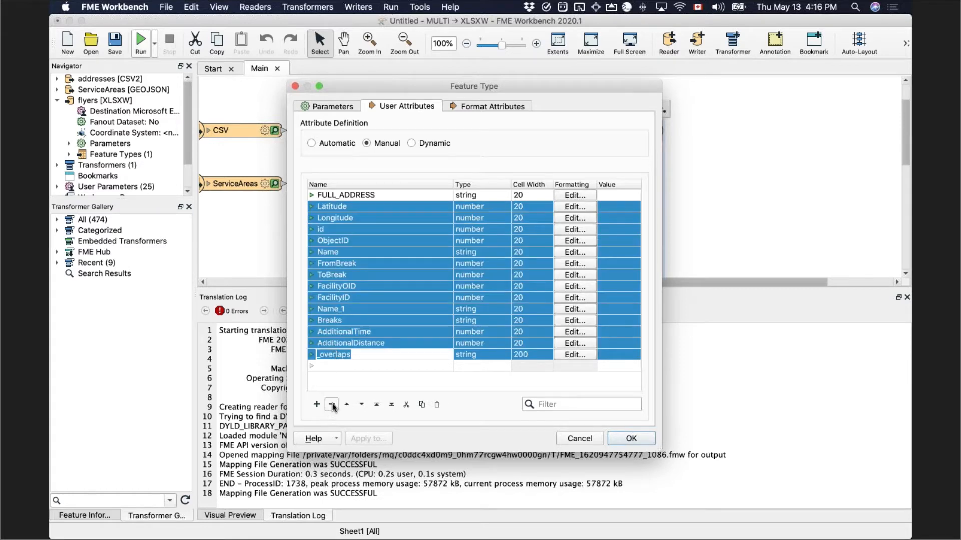
left_click(332, 405)
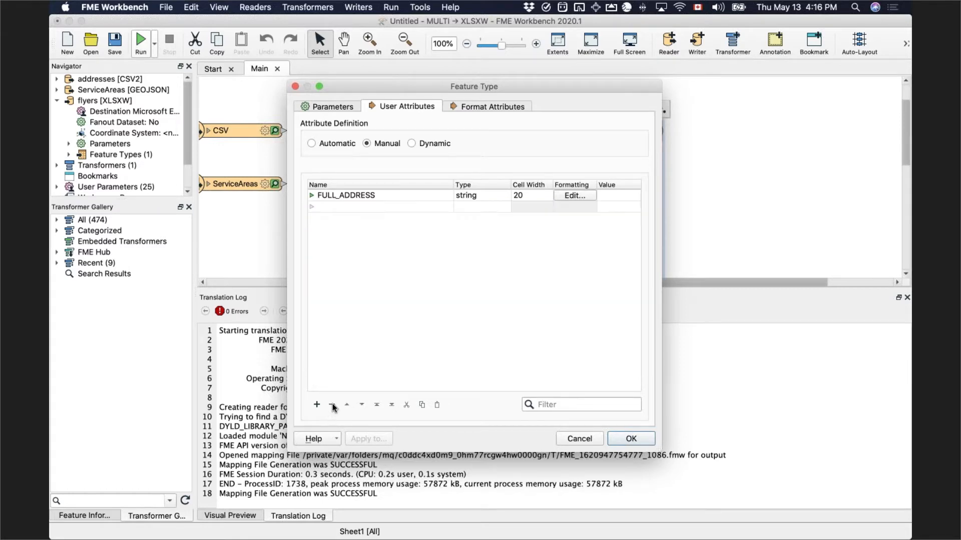
left_click(621, 437)
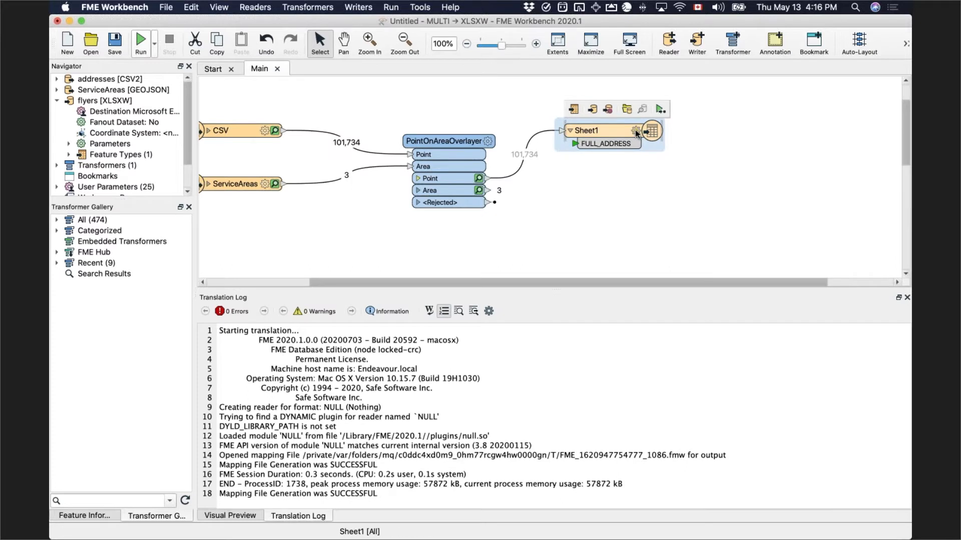
Set the writer's sheet name to the value of the Name attribute and run the workspace to the Excel writer.
left_click(636, 131)
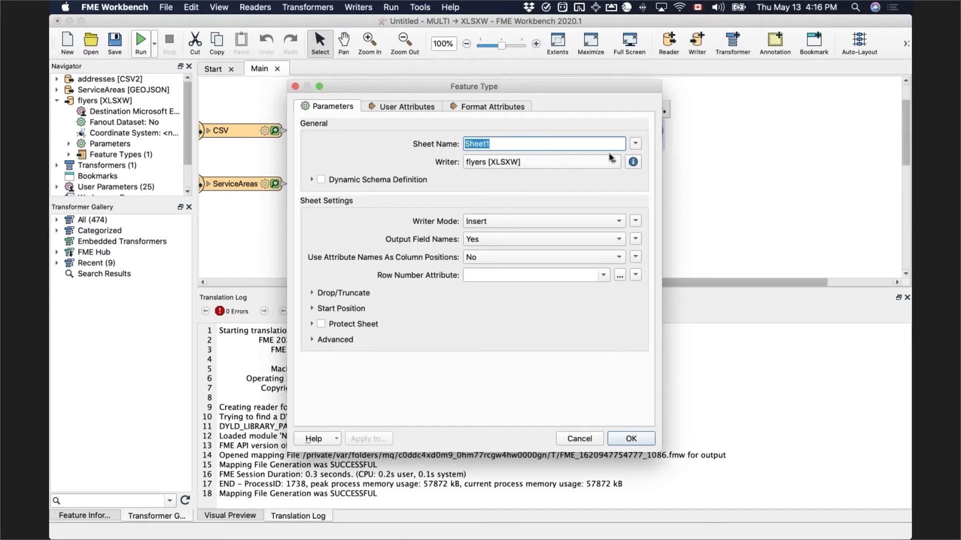
left_click(635, 145)
mouse_move(659, 153)
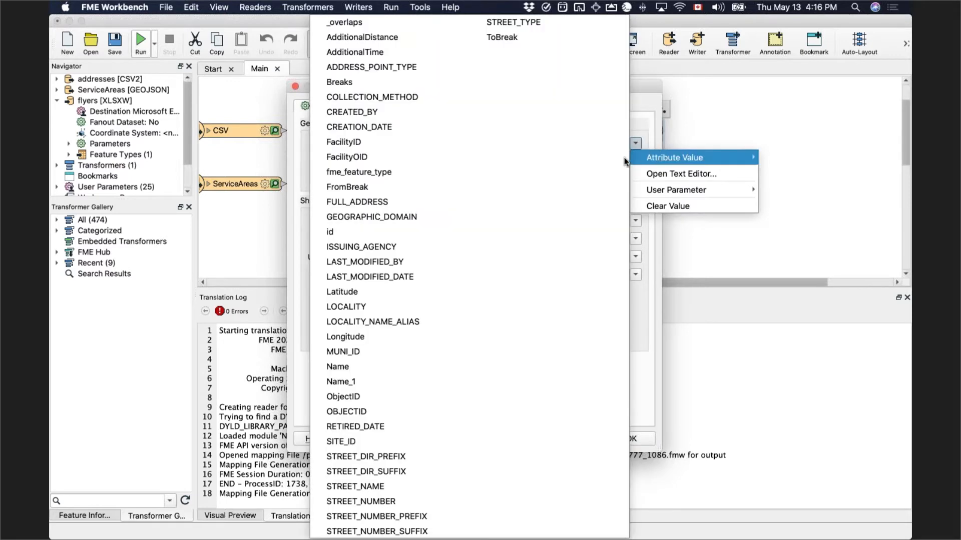
left_click(350, 368)
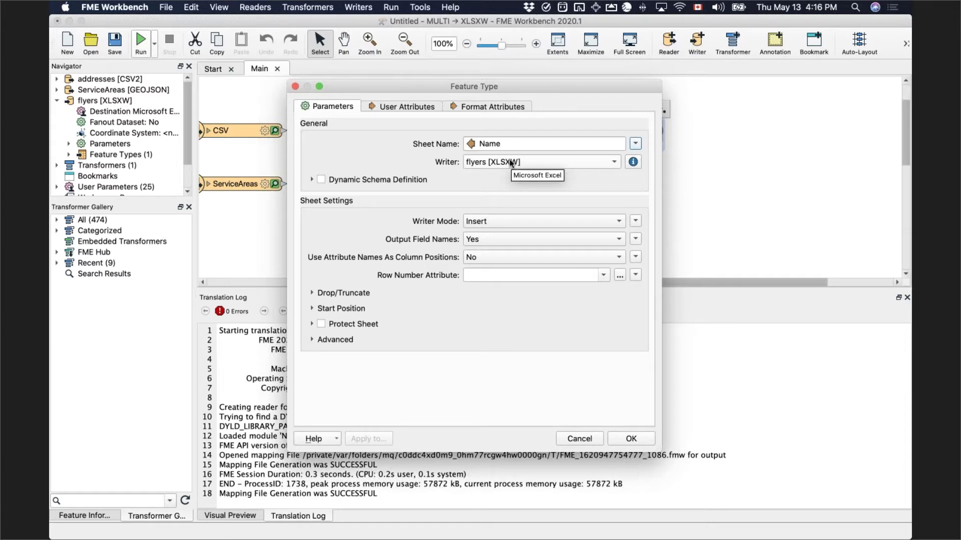
left_click(631, 437)
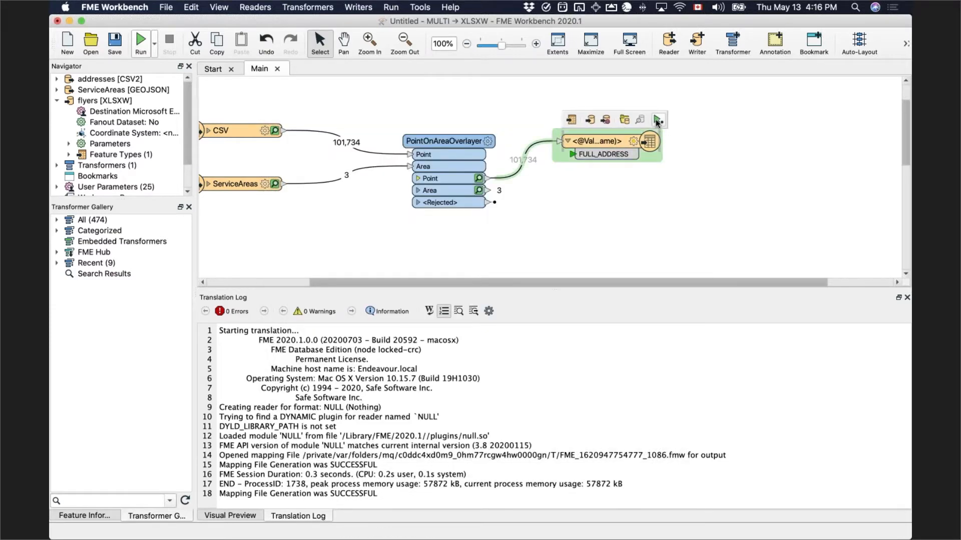
left_click(657, 121)
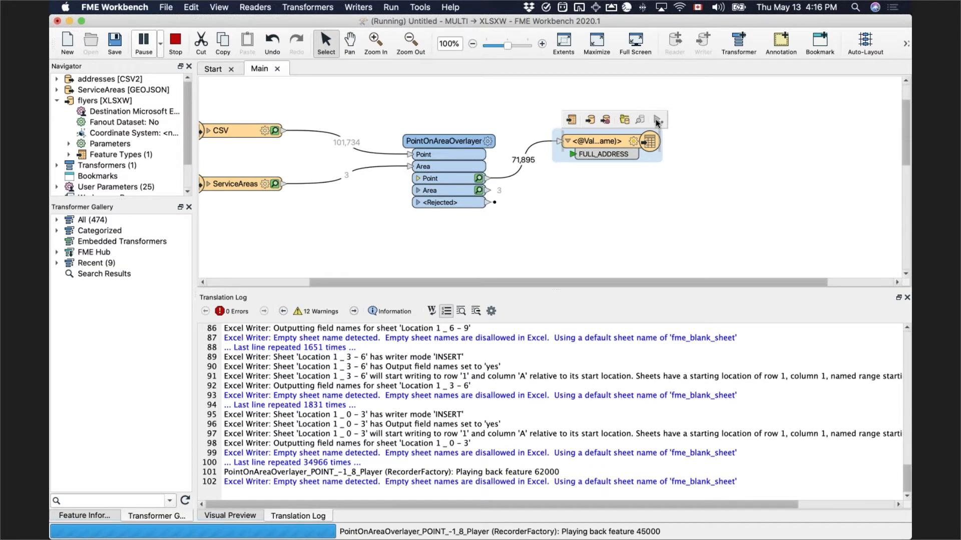
Open flyers.xlsx from its output folder in Excel and view the addresses on the Location 1 _ 0 - 3 sheet.
left_click(629, 121)
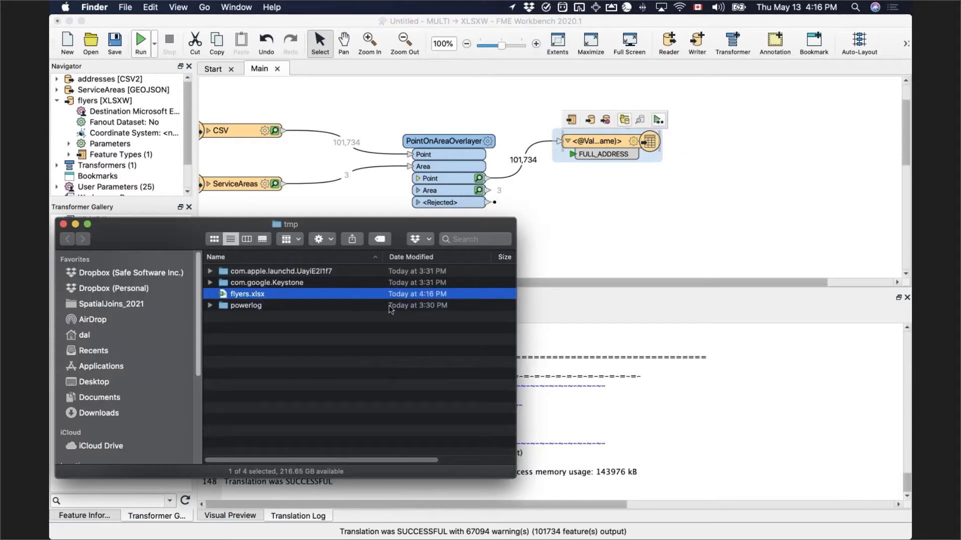
double_click(261, 296)
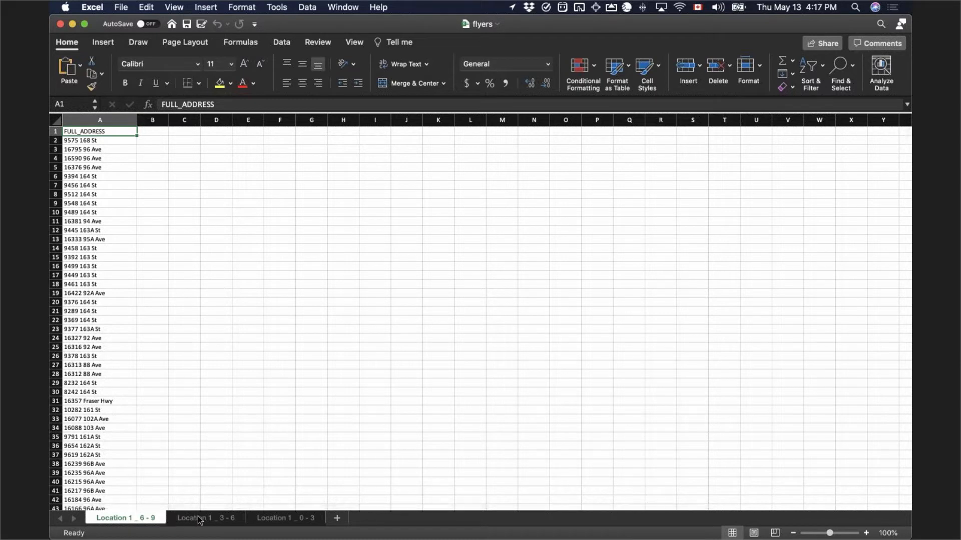
left_click(274, 519)
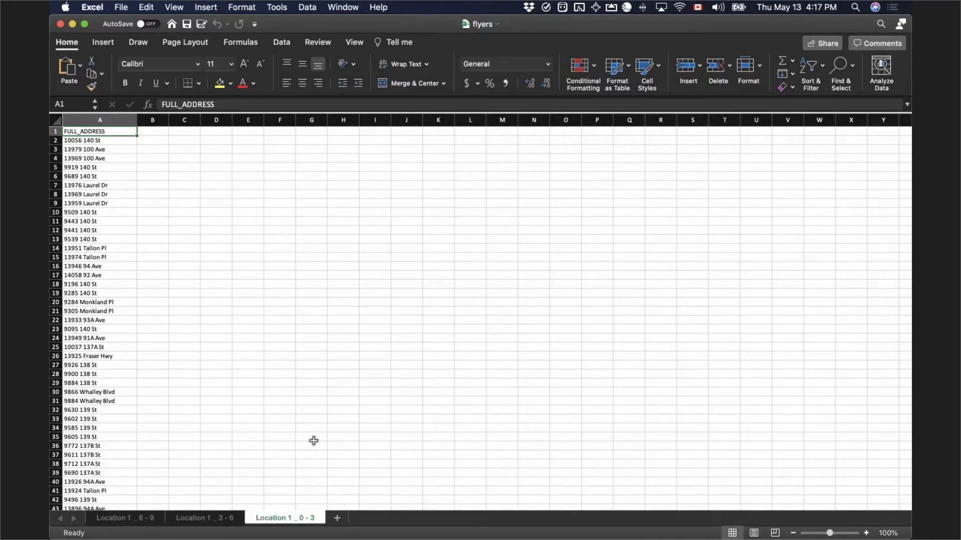
Switch from Excel to Google Chrome.
key("cmd+Tab")
key("super+Tab")
key("super+Tab")
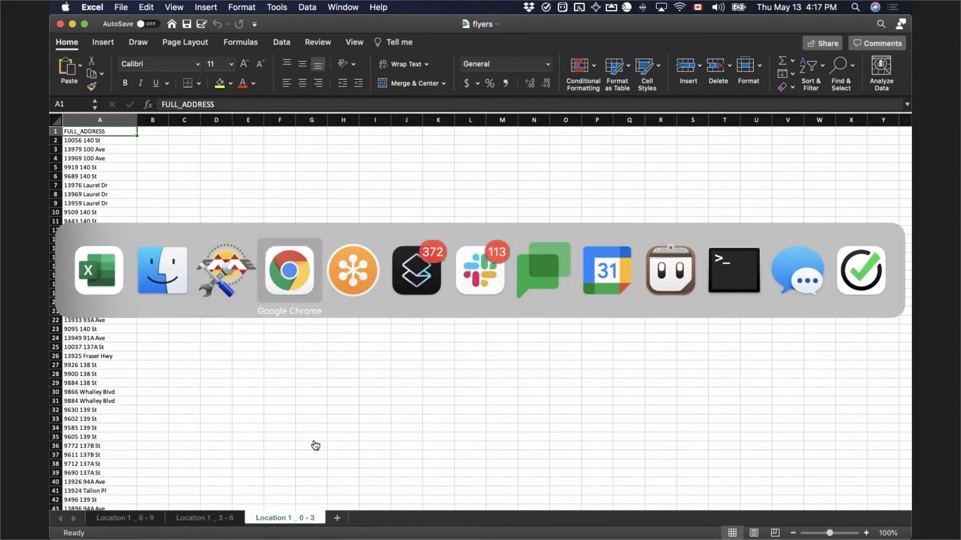
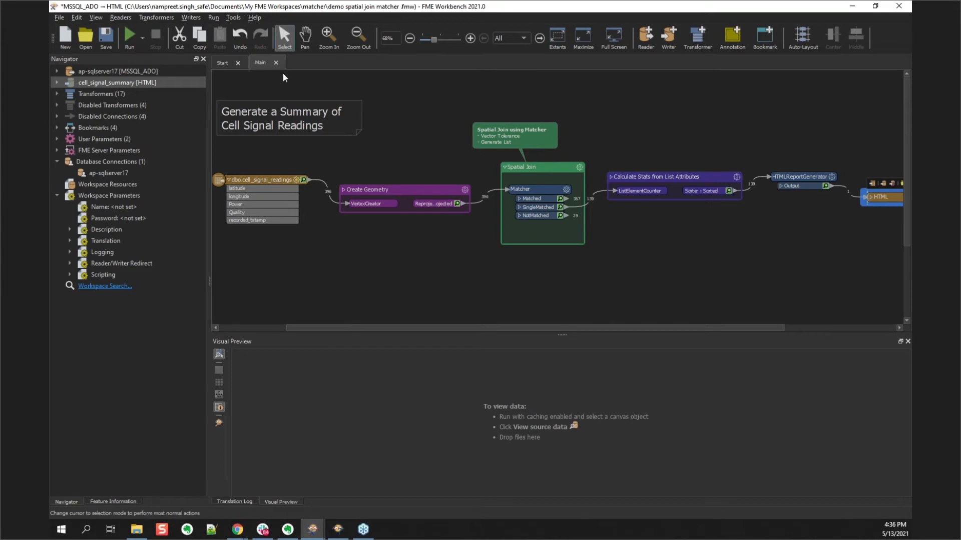
Inspect the cached dbo.cell_signal_readings records feeding the Create Geometry bookmark.
left_click(303, 182)
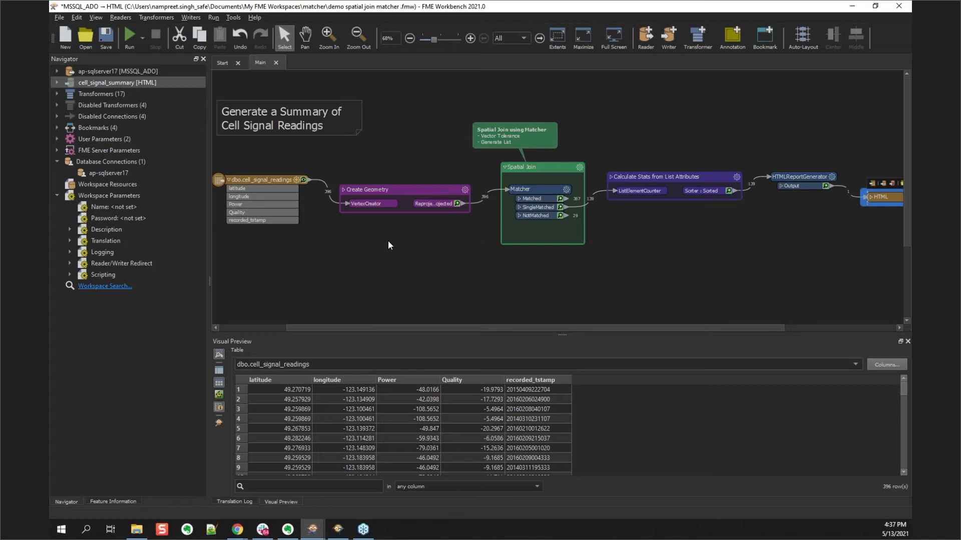
left_click(359, 194)
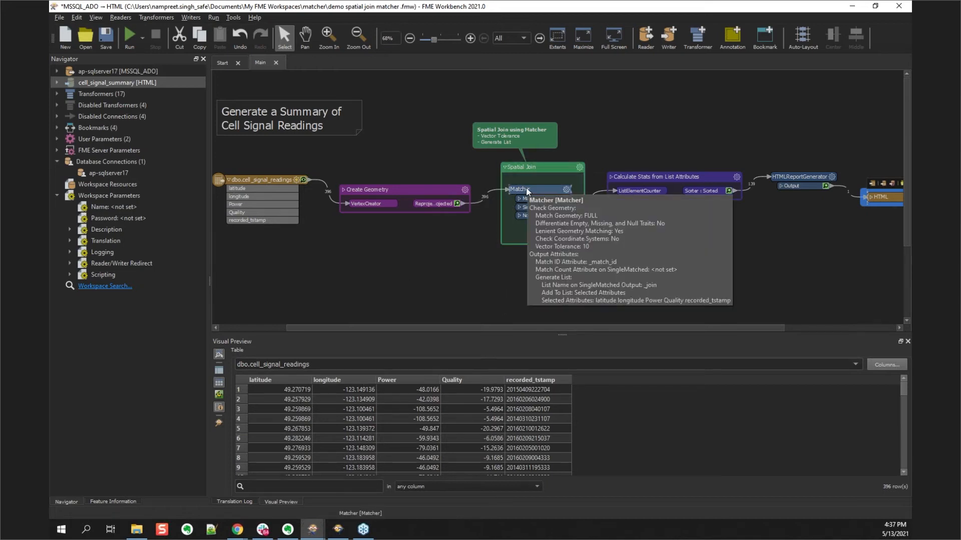
Preview the reprojected reading points, and review the Matcher's geometry-checking and list-generation parameters.
left_click(457, 203)
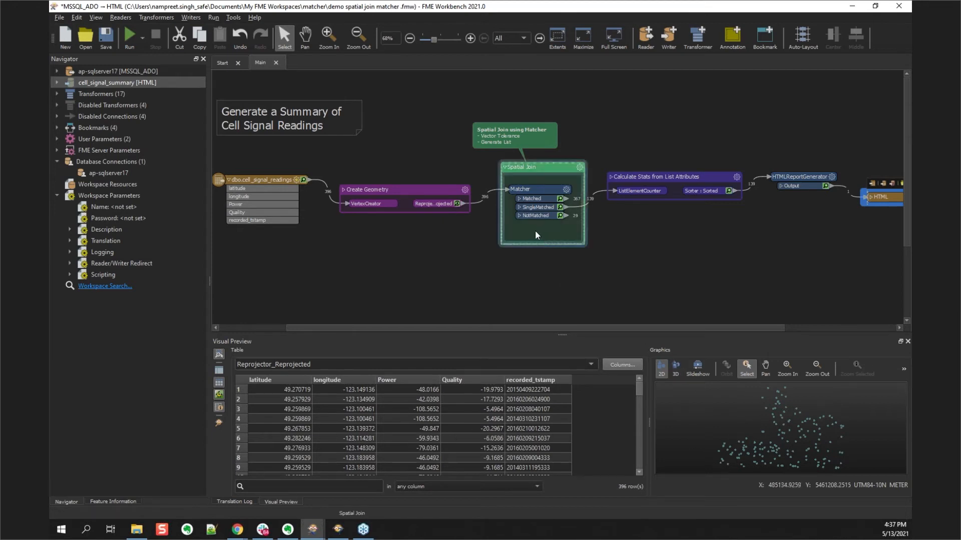
left_click(544, 190)
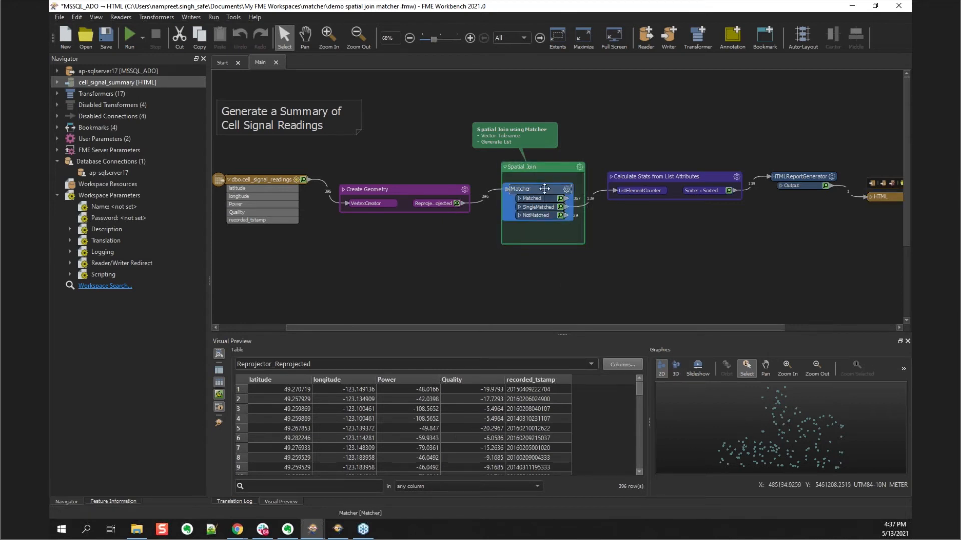
double_click(545, 191)
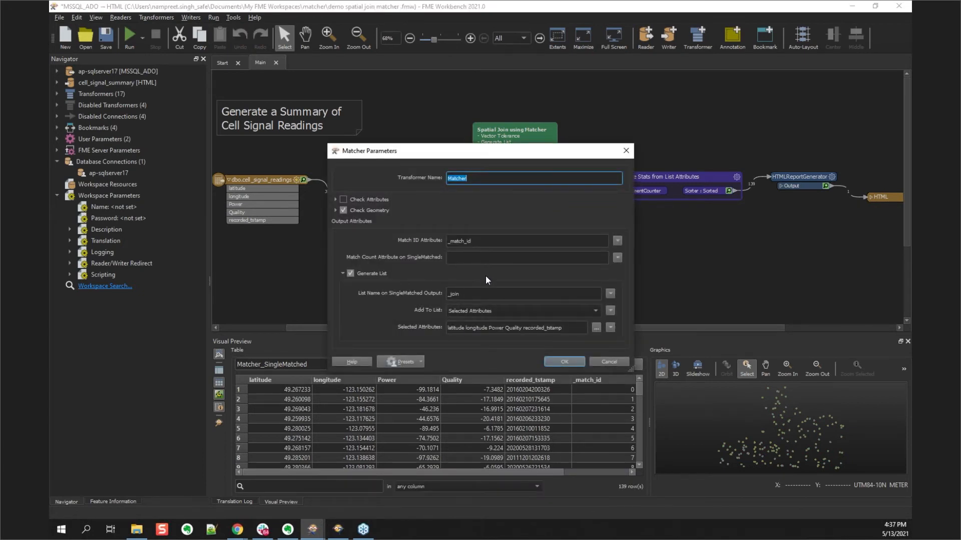
left_click(334, 210)
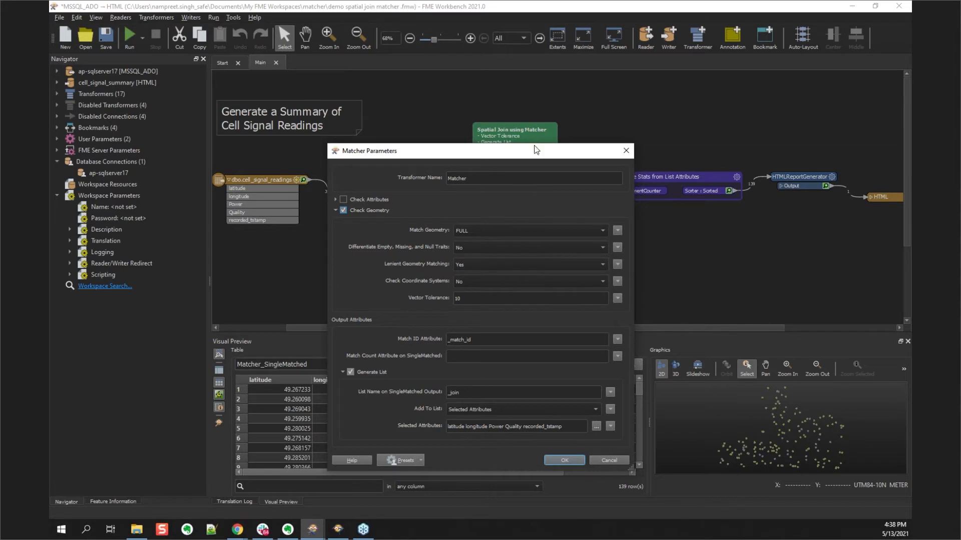
left_click_drag(512, 154, 308, 113)
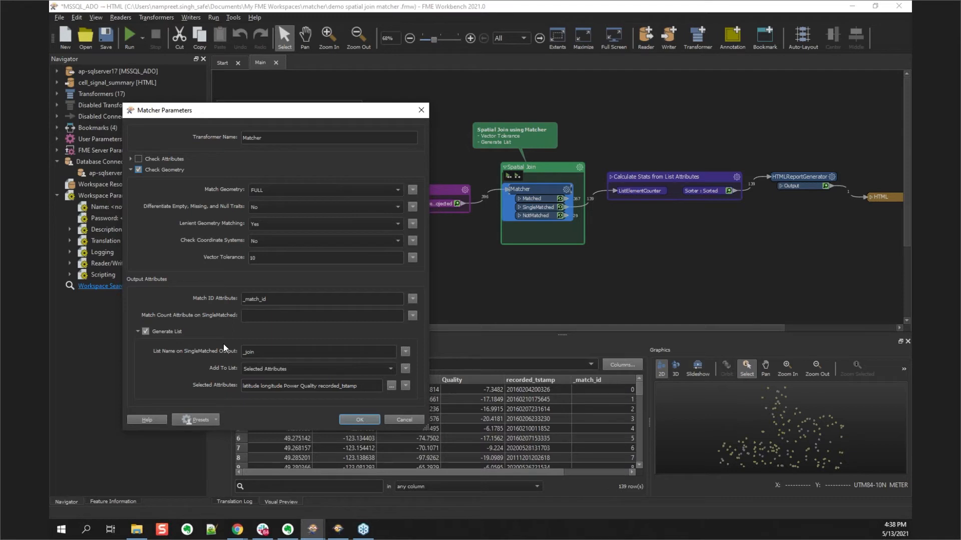
left_click(360, 420)
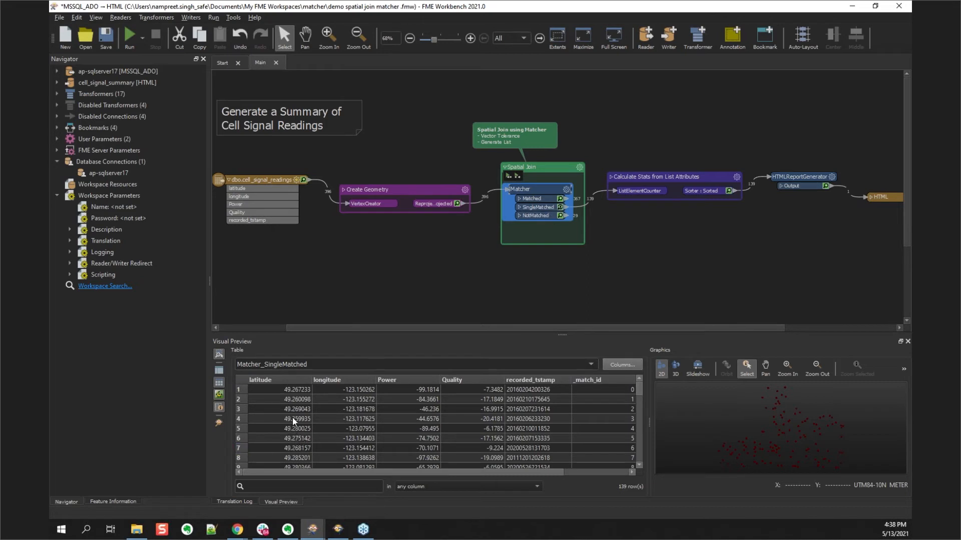
Inspect the feature information of the second Matcher_SingleMatched record, with its _join list attributes fully readable.
left_click(292, 399)
left_click(106, 502)
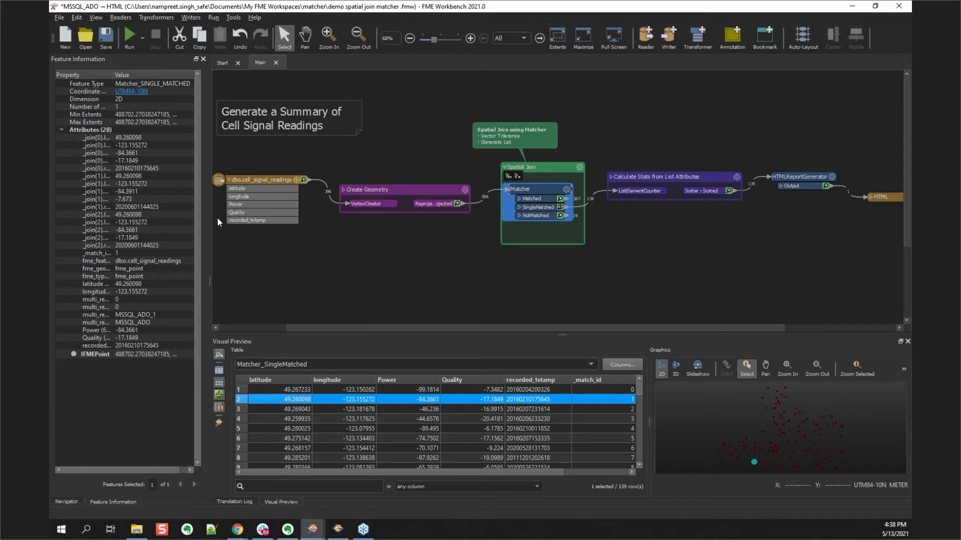
left_click_drag(209, 220, 384, 221)
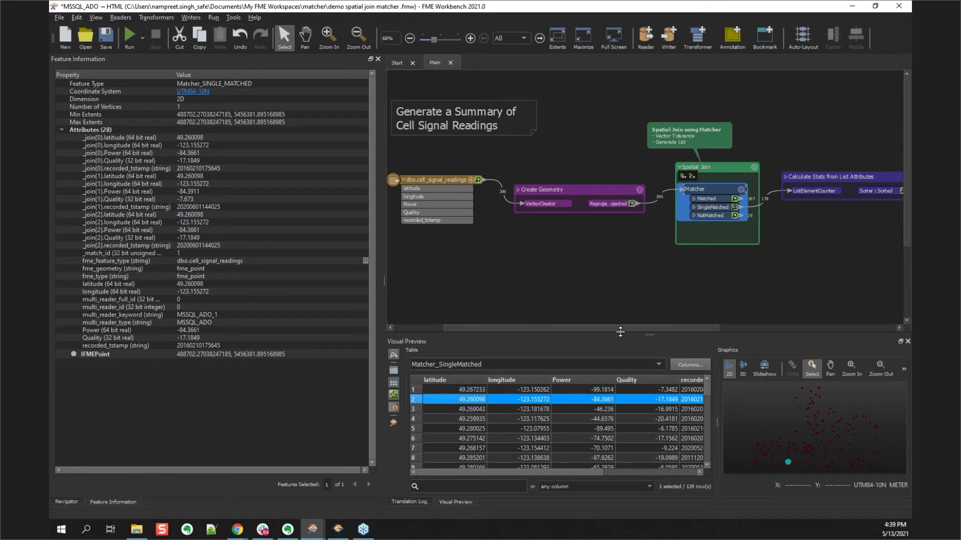
Open cell_signal_summary.html in Chrome from the HTML writer's containing folder.
left_click_drag(651, 328, 739, 330)
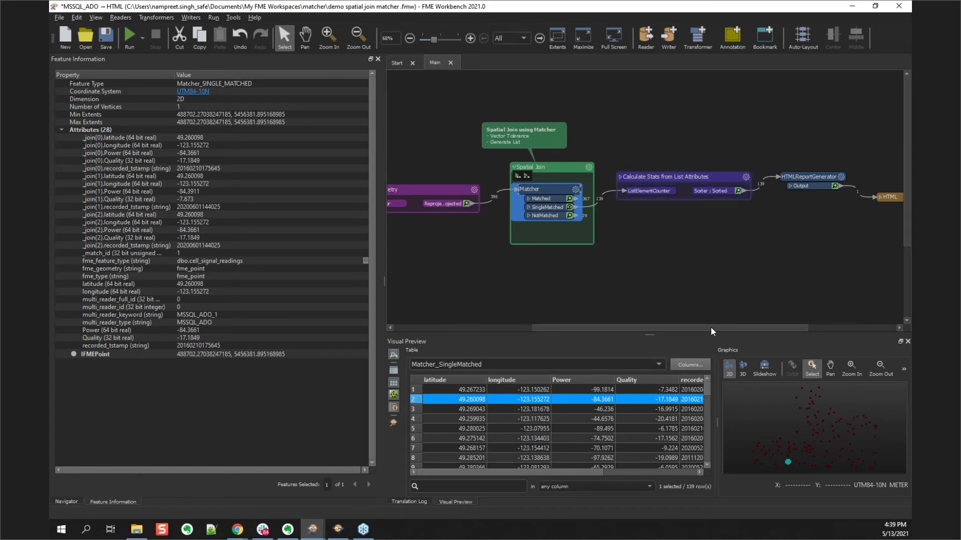
left_click_drag(710, 326, 760, 327)
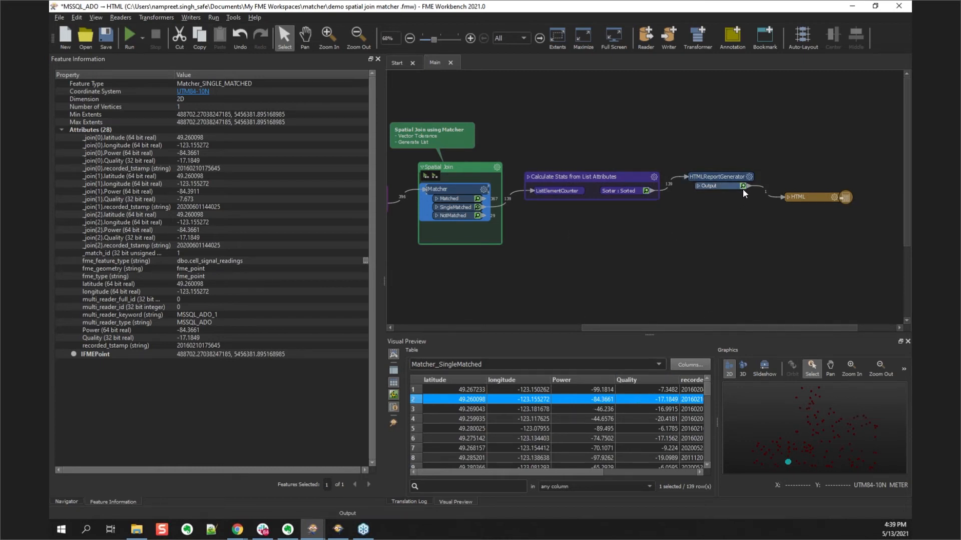
left_click(811, 196)
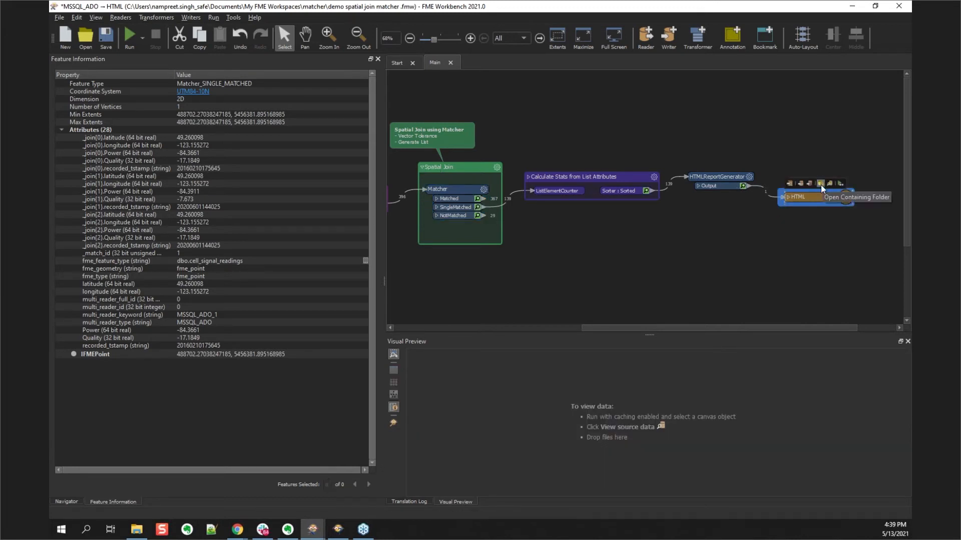
left_click(820, 184)
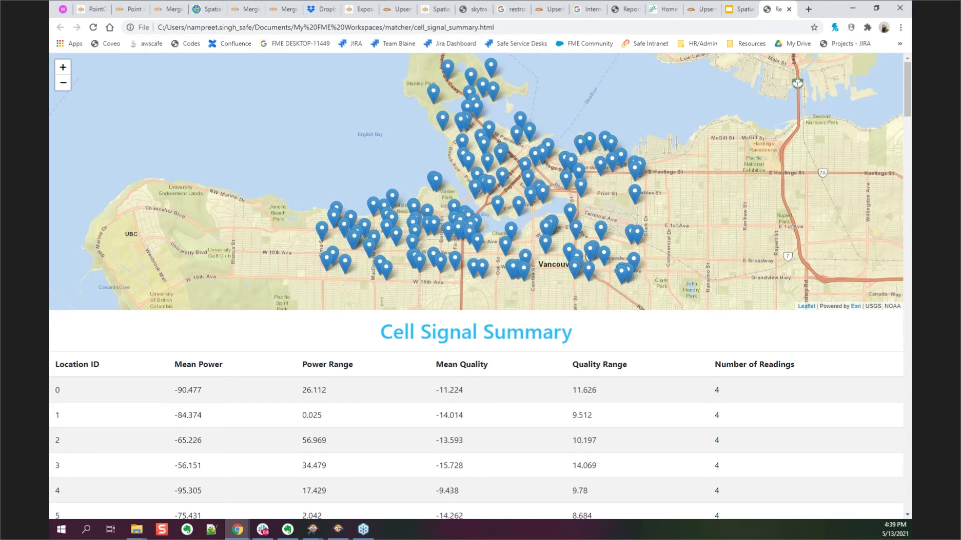
Check the location ID of the westernmost map marker, look through the Cell Signal Summary table, and return to FME Workbench.
left_click(323, 235)
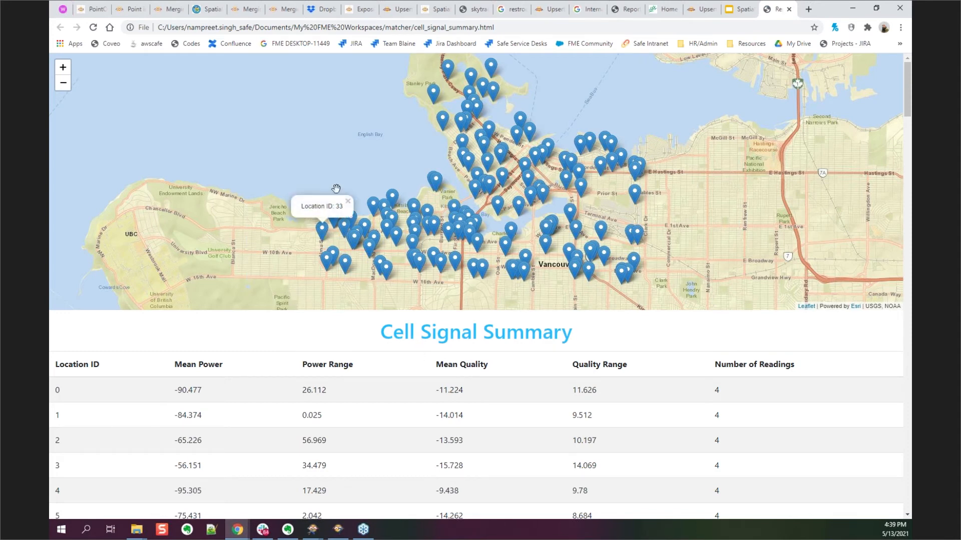
scroll(237, 388, "down", 2)
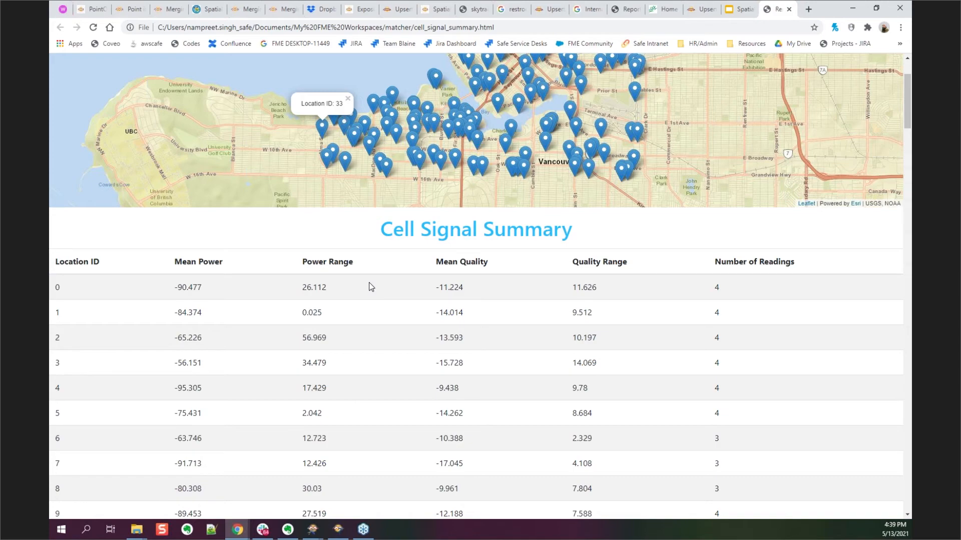
scroll(463, 254, "up", 2)
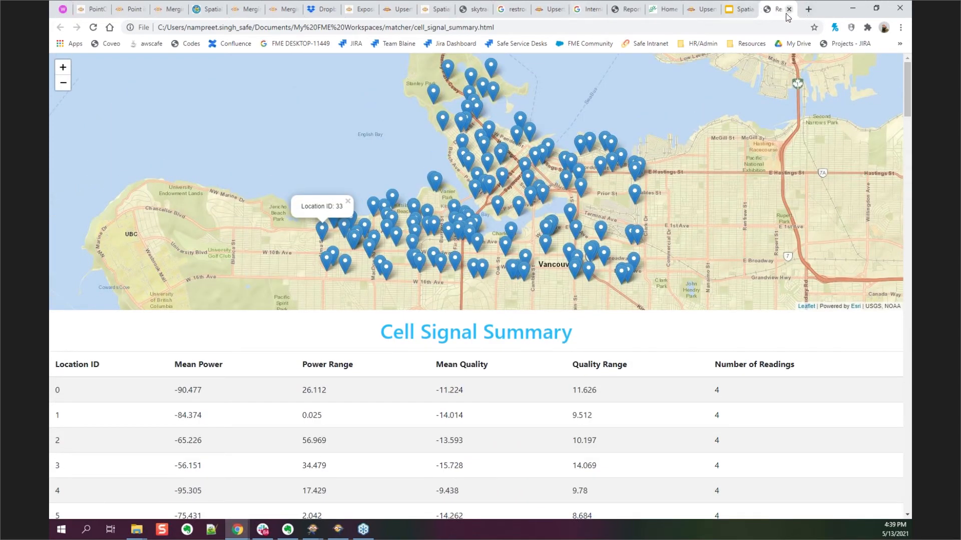
left_click(852, 8)
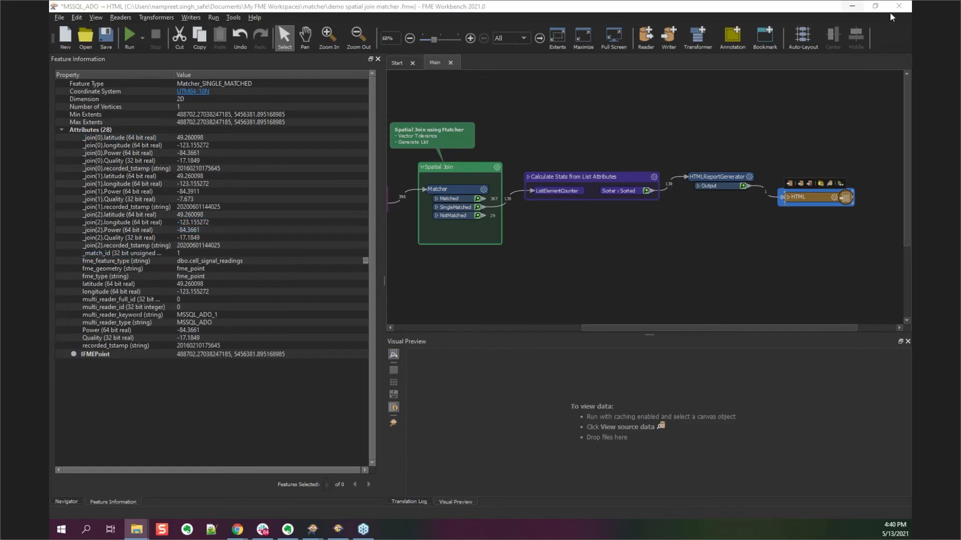